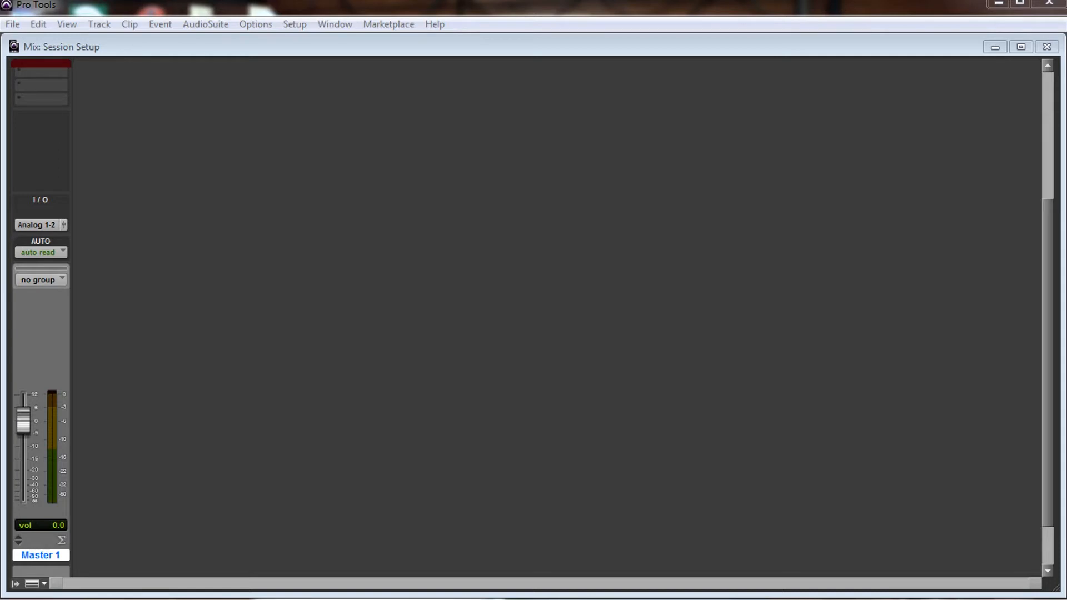
pyautogui.click(99, 24)
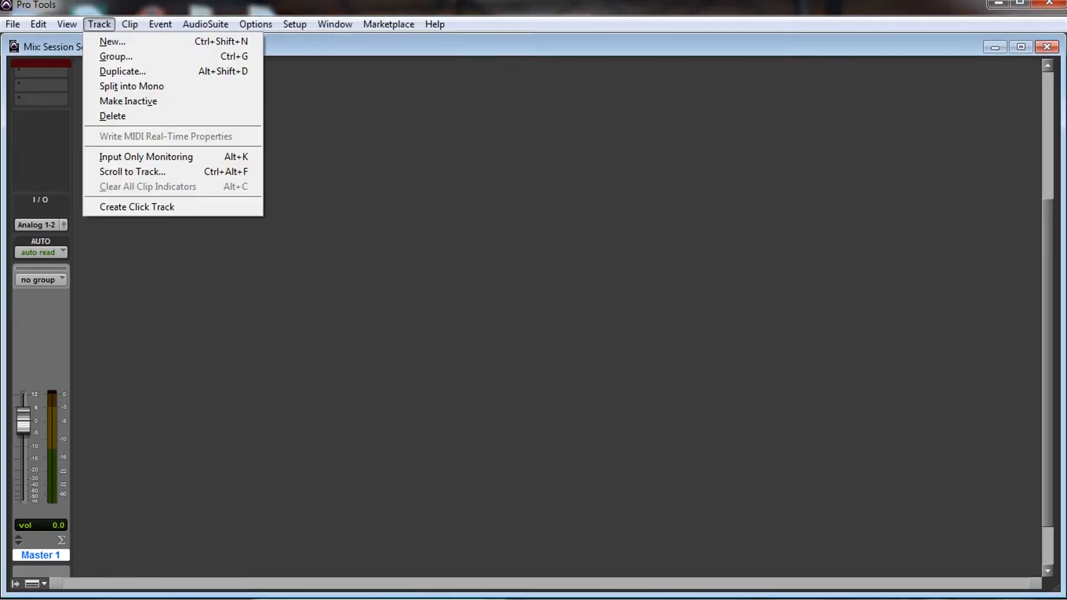
pyautogui.click(110, 42)
pyautogui.click(449, 208)
pyautogui.click(439, 224)
pyautogui.click(552, 208)
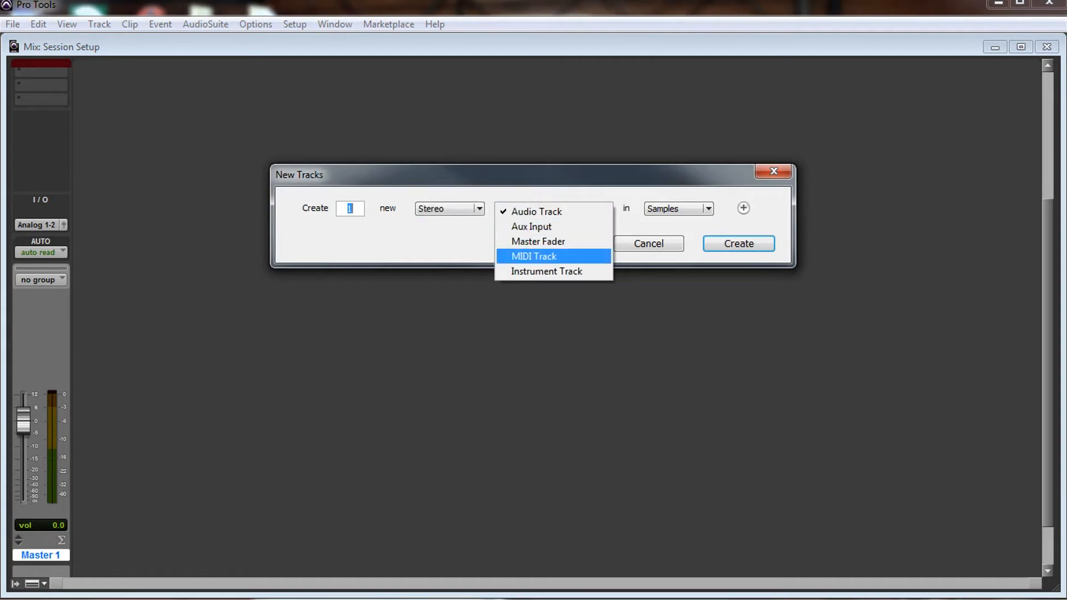
pyautogui.click(648, 243)
pyautogui.click(648, 244)
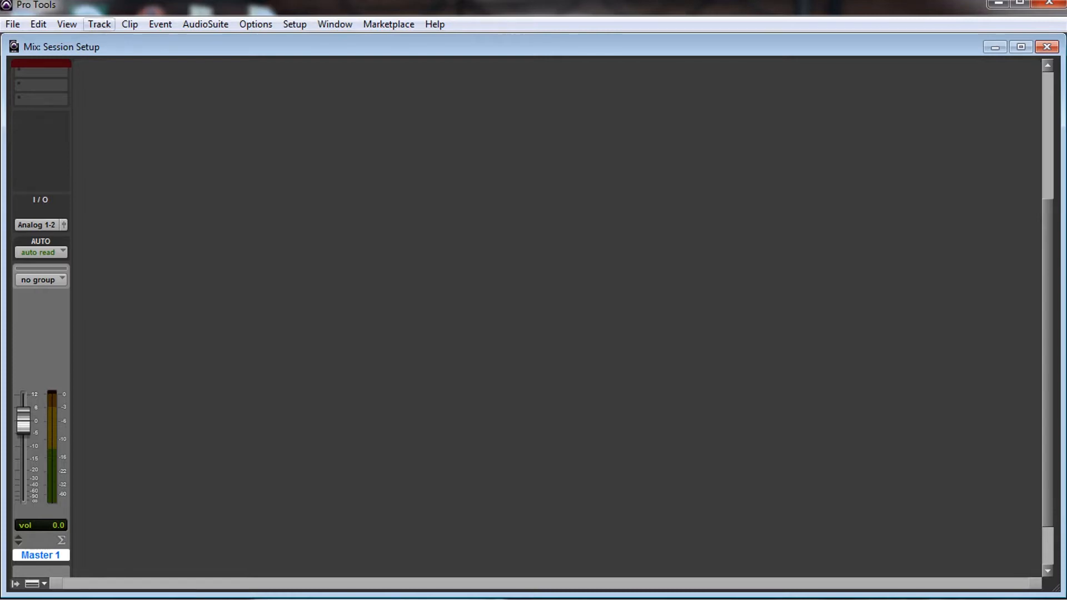
# Step: Create one new stereo Aux Input track and place it before the Master 1 track
pyautogui.click(99, 24)
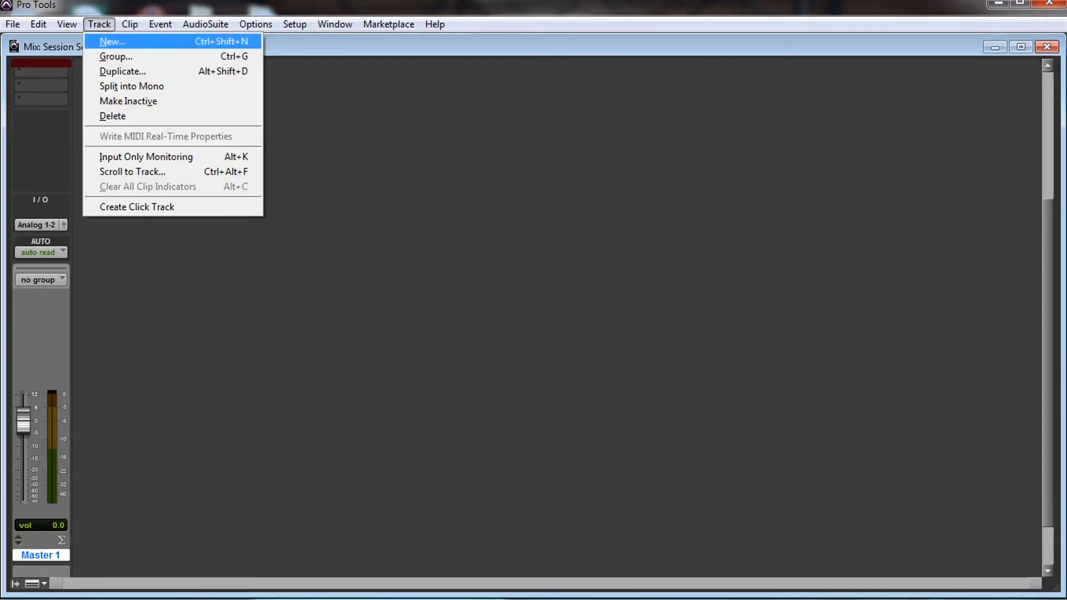
pyautogui.press('Return')
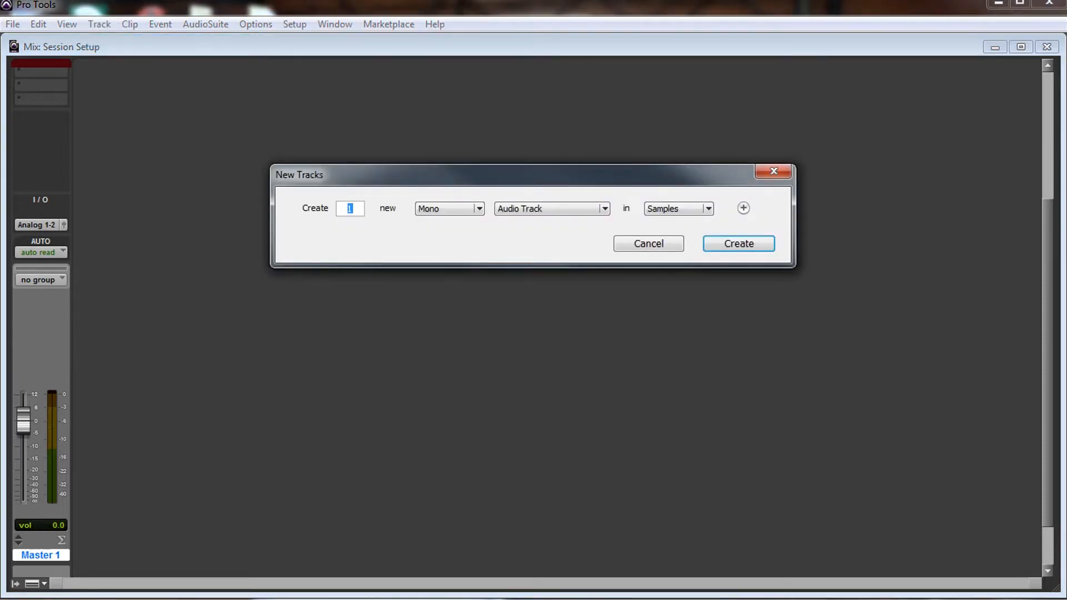
pyautogui.click(450, 208)
pyautogui.click(450, 227)
pyautogui.click(552, 209)
pyautogui.click(532, 226)
pyautogui.press('Return')
pyautogui.moveTo(103, 555); pyautogui.dragTo(41, 555)
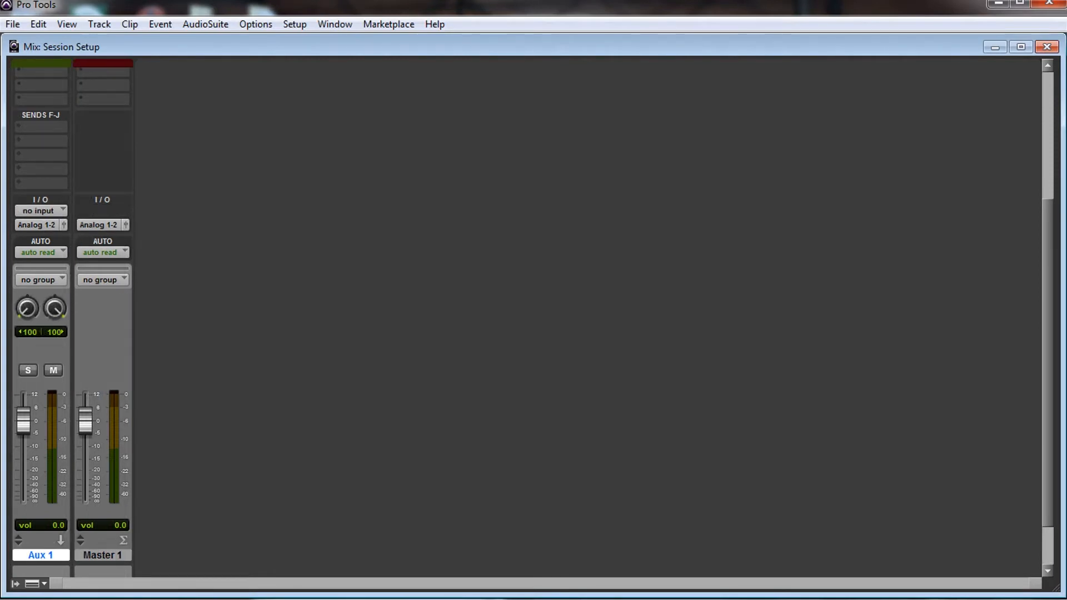
# Step: Rename the Aux 1 track as 2mix and set its input to Bus 7-8 (Stereo)
pyautogui.doubleClick(41, 556)
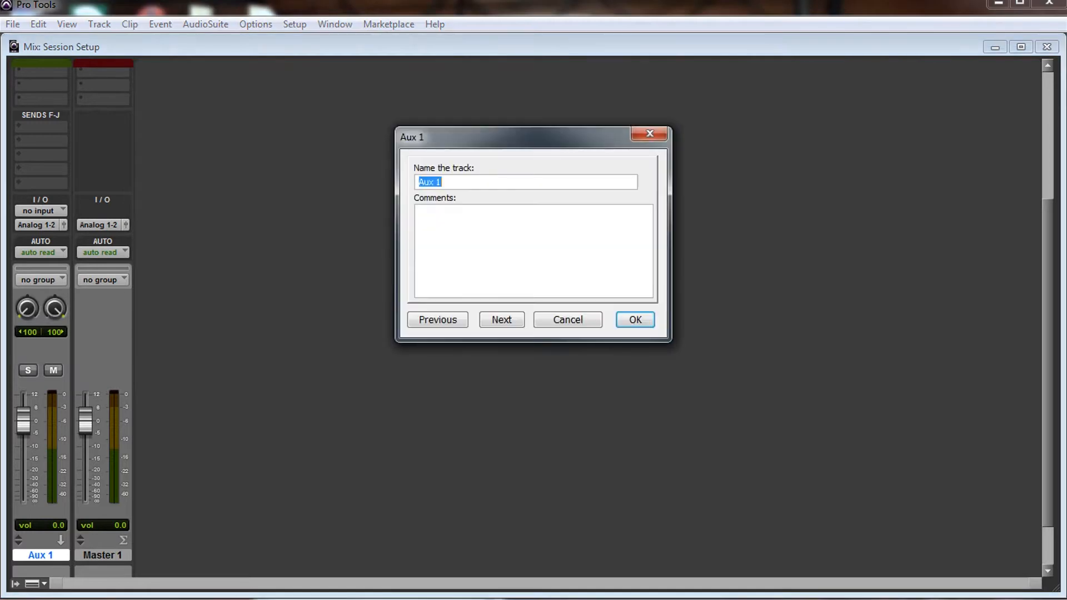
pyautogui.write('2mi')
pyautogui.press('Return')
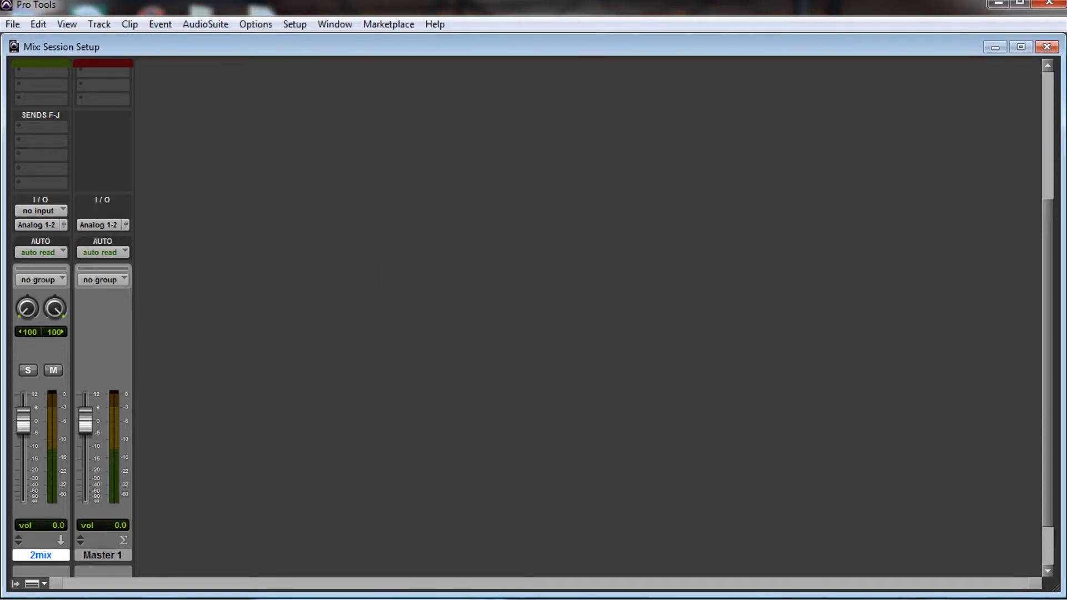
pyautogui.click(38, 211)
pyautogui.moveTo(56, 250)
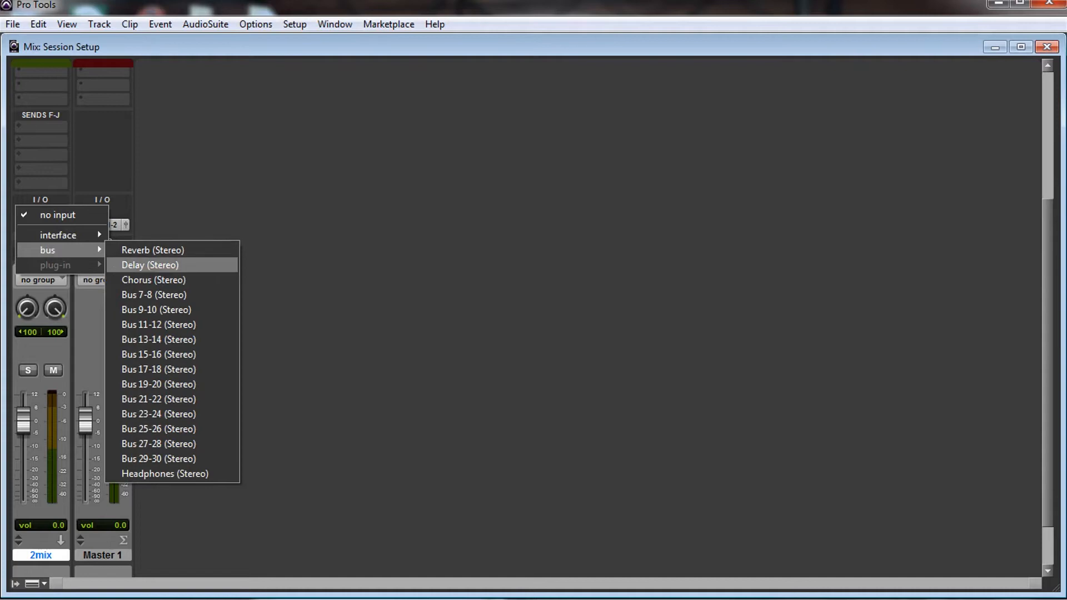
pyautogui.click(153, 294)
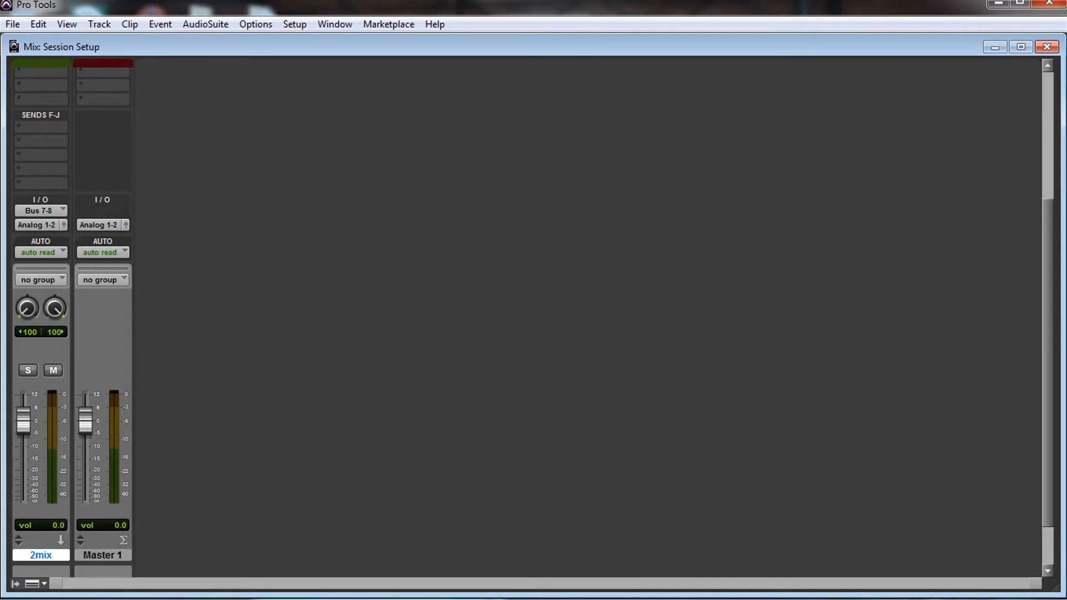
# Step: Create four new stereo Aux Input tracks and place the 2mix track between Aux 4 and Master 1
pyautogui.click(99, 24)
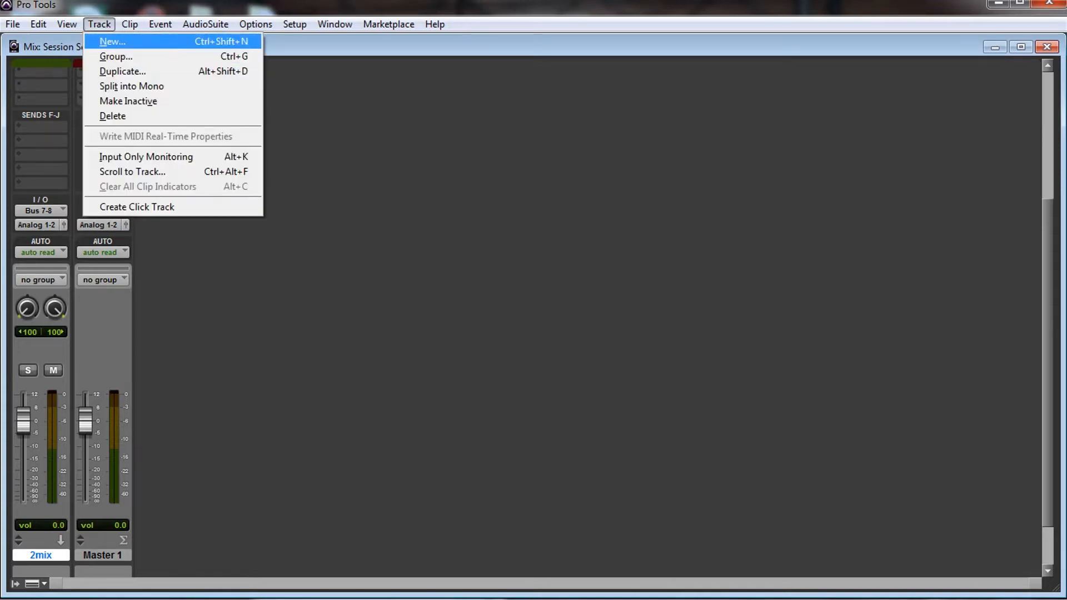
pyautogui.press('Return')
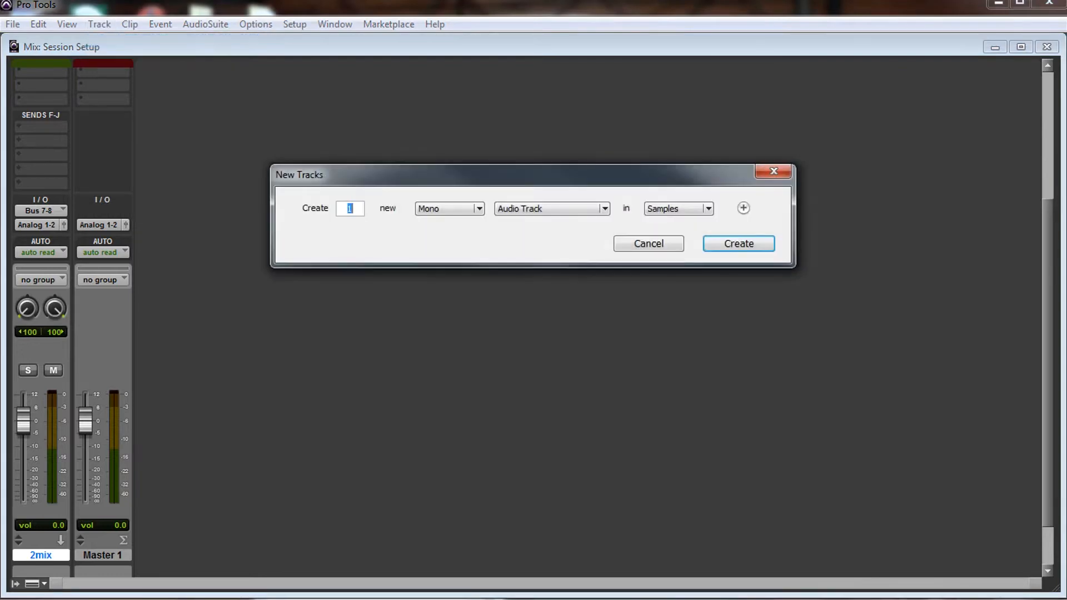
pyautogui.click(450, 209)
pyautogui.click(447, 227)
pyautogui.click(551, 209)
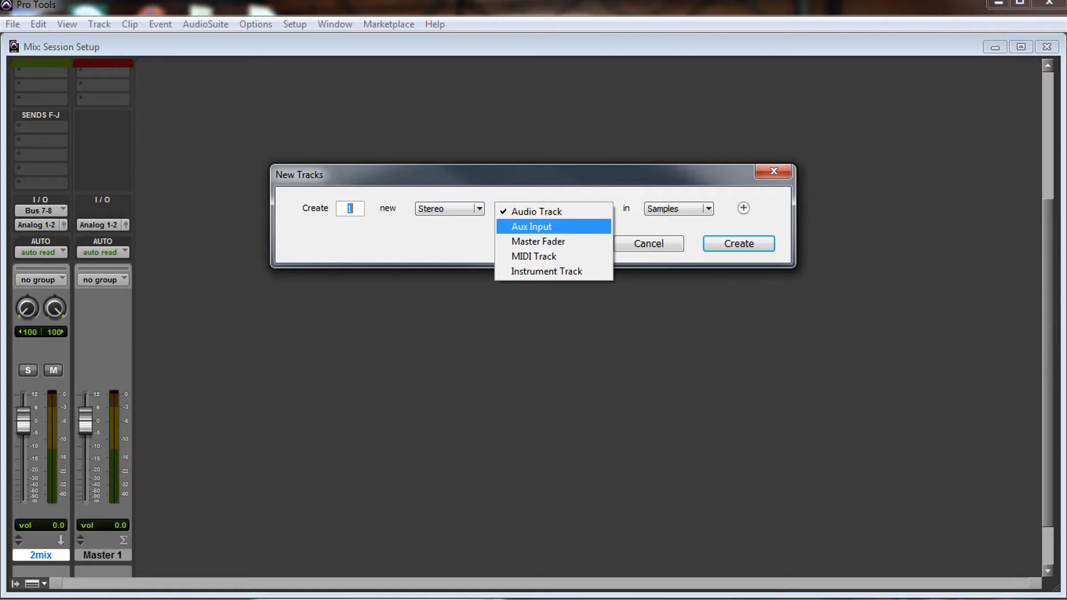
pyautogui.click(532, 227)
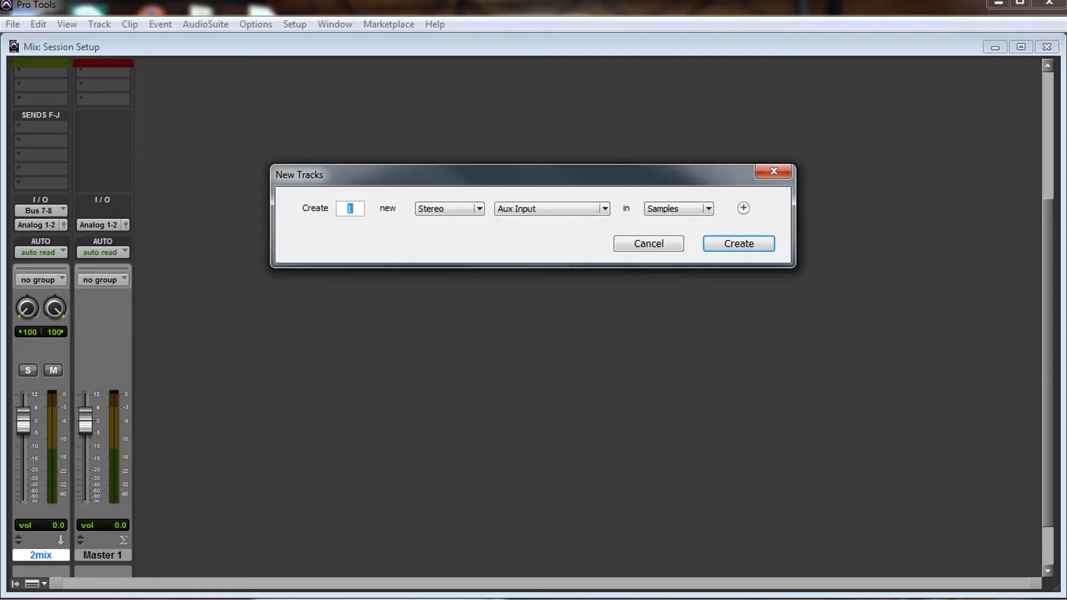
pyautogui.write('4')
pyautogui.press('Return')
pyautogui.moveTo(40, 555); pyautogui.dragTo(317, 555)
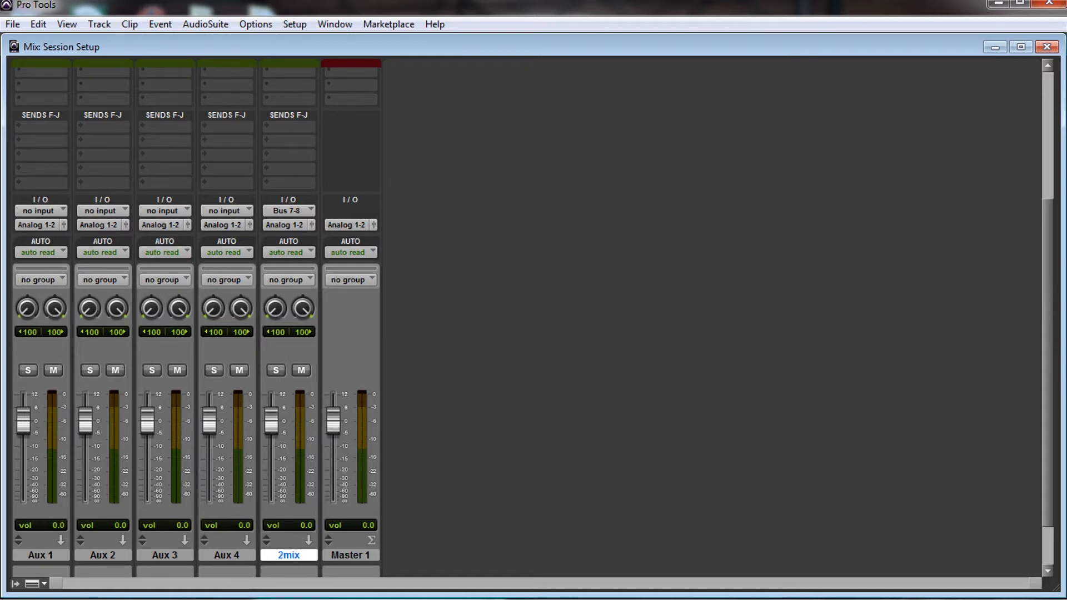
# Step: Set the output of all four tracks Aux 1 through Aux 4 to Bus 7-8 (Stereo)
pyautogui.click(227, 555)
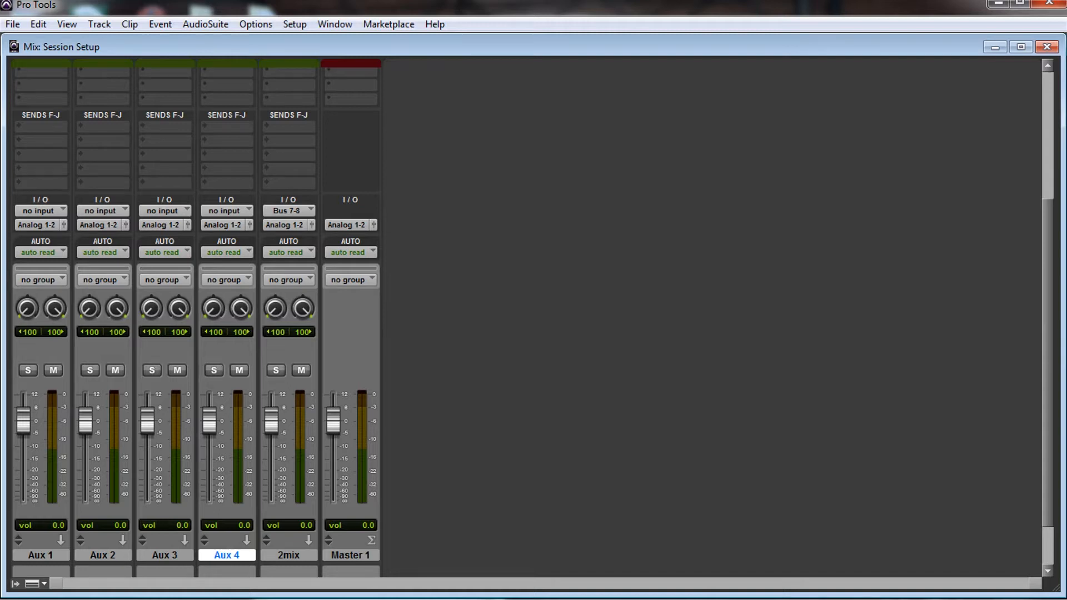
pyautogui.keyDown('shift'); pyautogui.click(41, 555); pyautogui.keyUp('shift')
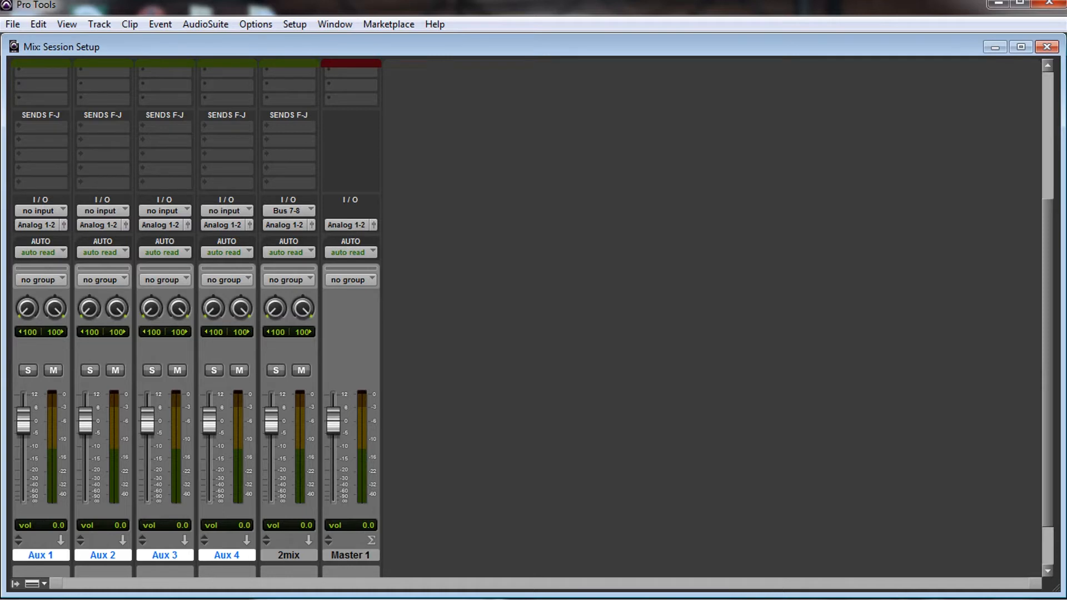
pyautogui.click(223, 224)
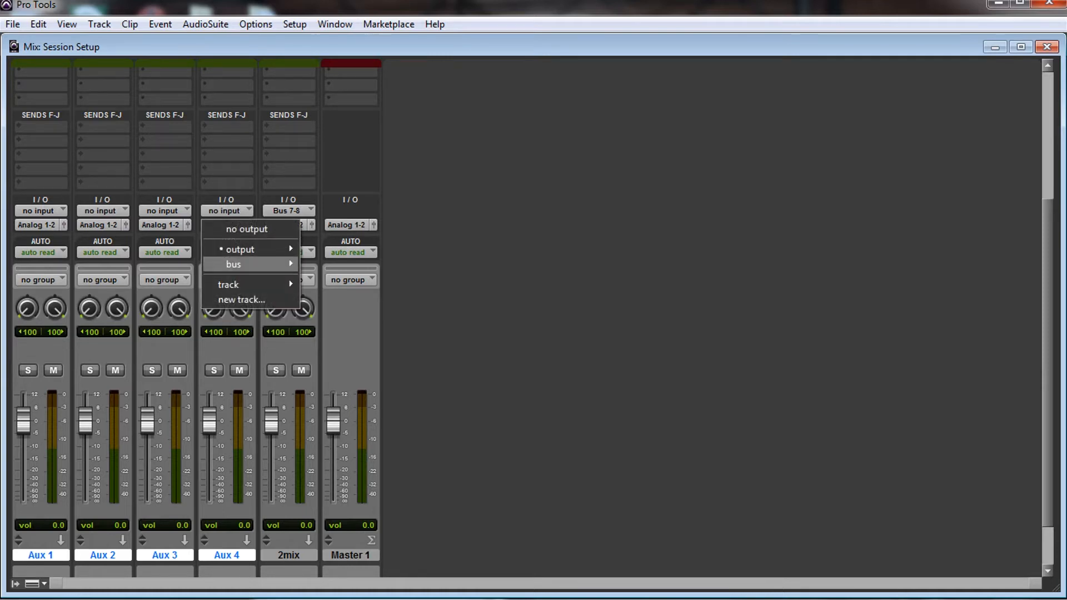
pyautogui.moveTo(250, 264)
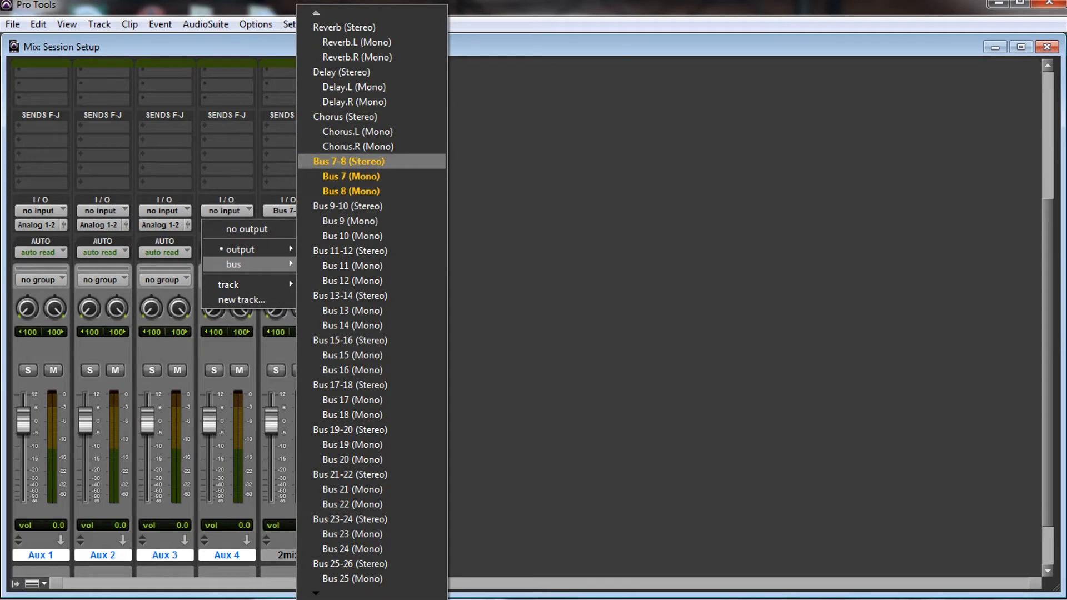
pyautogui.keyDown('alt'); pyautogui.keyDown('shift'); pyautogui.click(348, 162); pyautogui.keyUp('shift'); pyautogui.keyUp('alt')
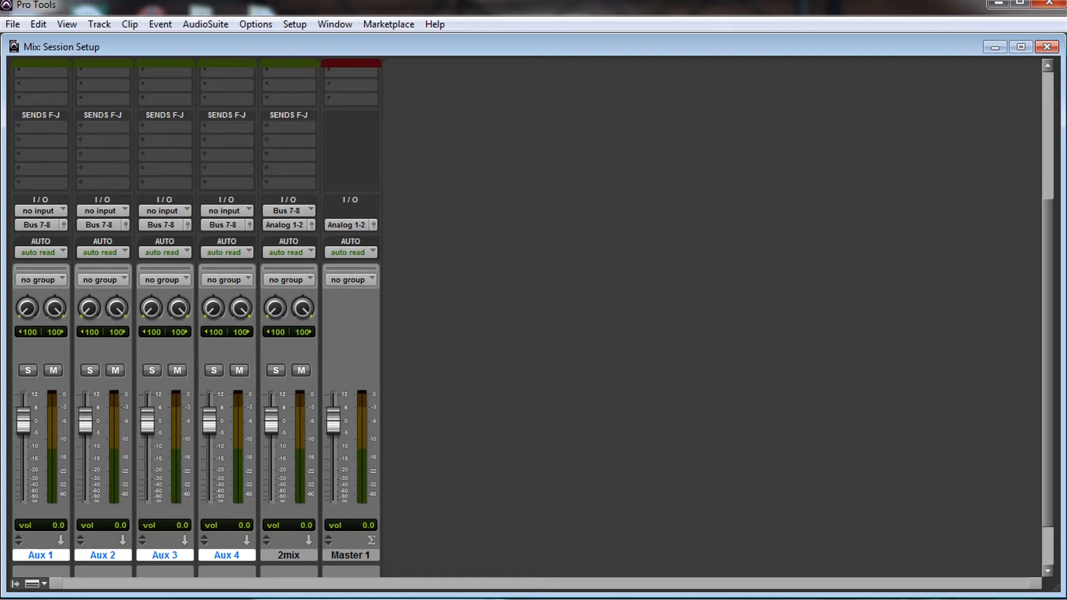
# Step: Rename the Aux 1 track as BackHook and the Aux 2 track as MainHook
pyautogui.doubleClick(40, 555)
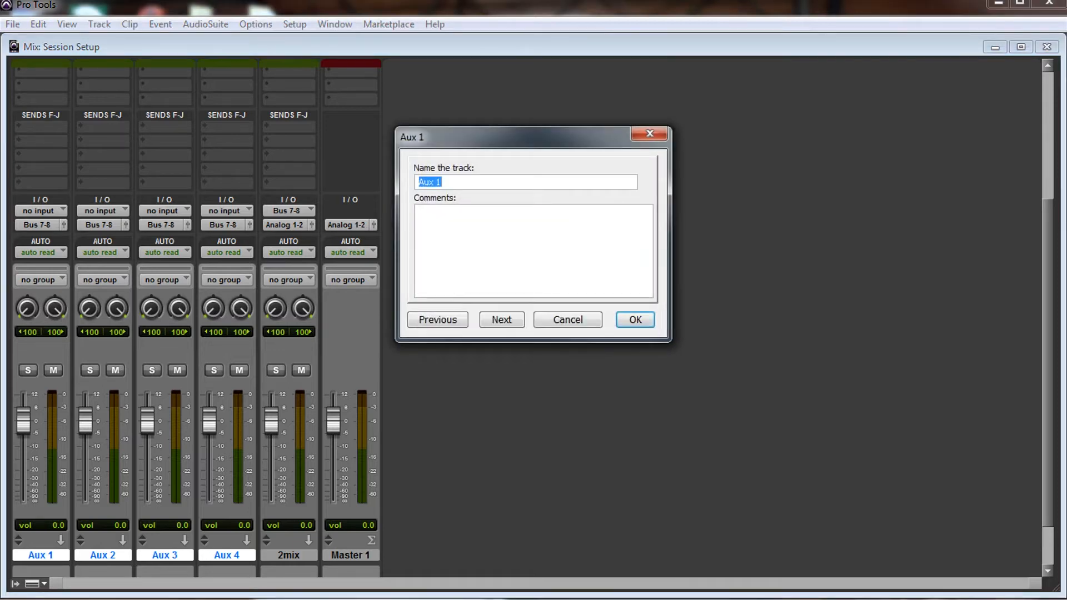
pyautogui.write('BackHook')
pyautogui.click(501, 320)
pyautogui.write('MainHook')
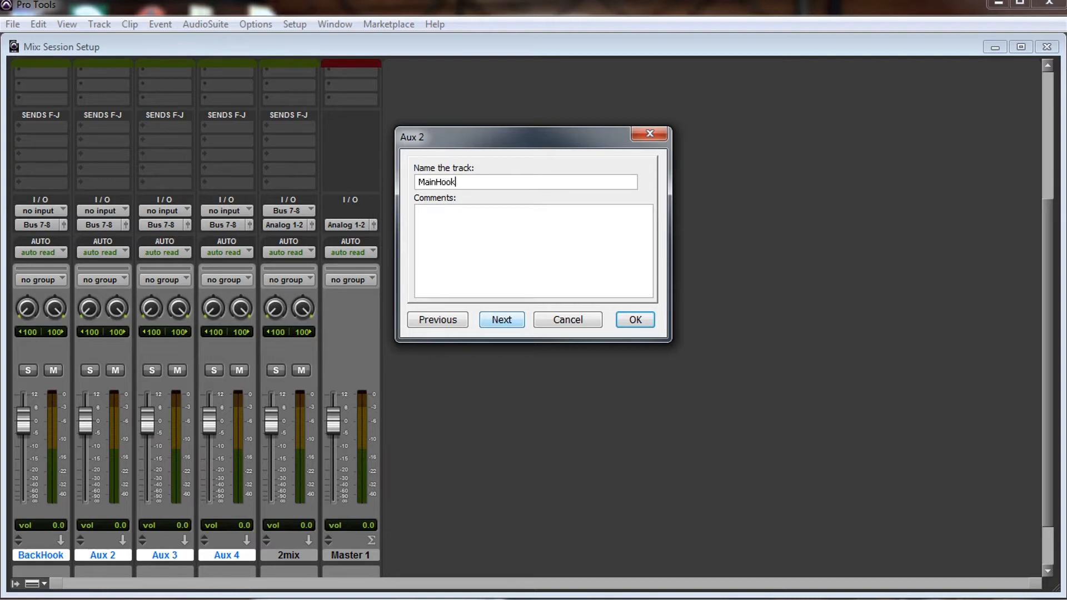
pyautogui.press('Return')
# Step: Rename the Aux 3 track as BackVox and continue to the following track's name
pyautogui.write('BackBox')
pyautogui.press('BackSpace')
pyautogui.press('BackSpace')
pyautogui.press('BackSpace')
pyautogui.write('Vox')
pyautogui.click(501, 320)
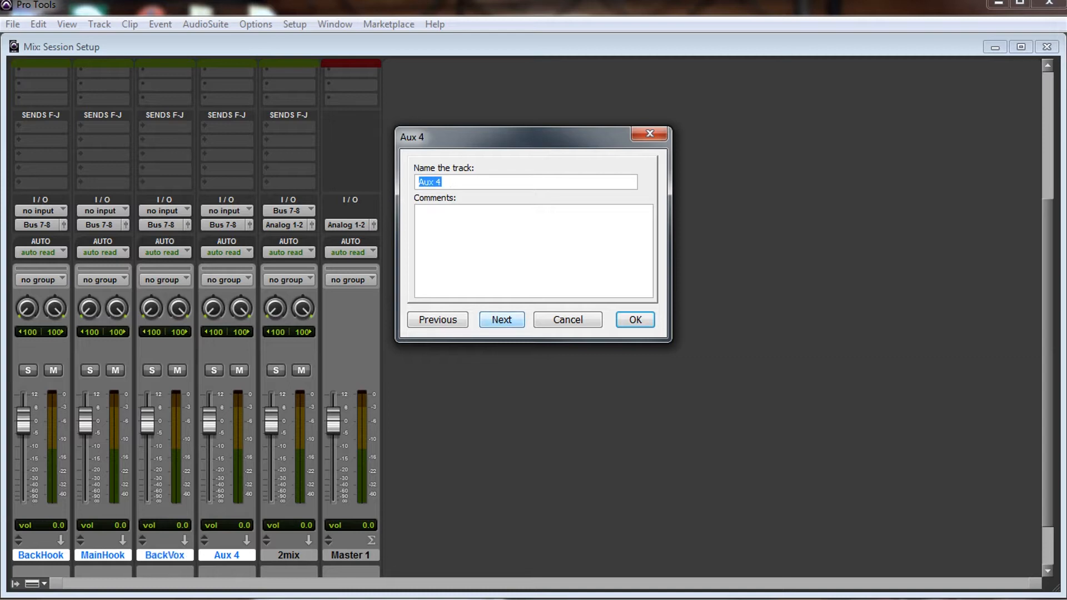
# Step: Rename the Aux 4 track as MainVox and accept the track names
pyautogui.write('MainBo')
pyautogui.press('BackSpace')
pyautogui.press('BackSpace')
pyautogui.write('Vox')
pyautogui.press('Return')
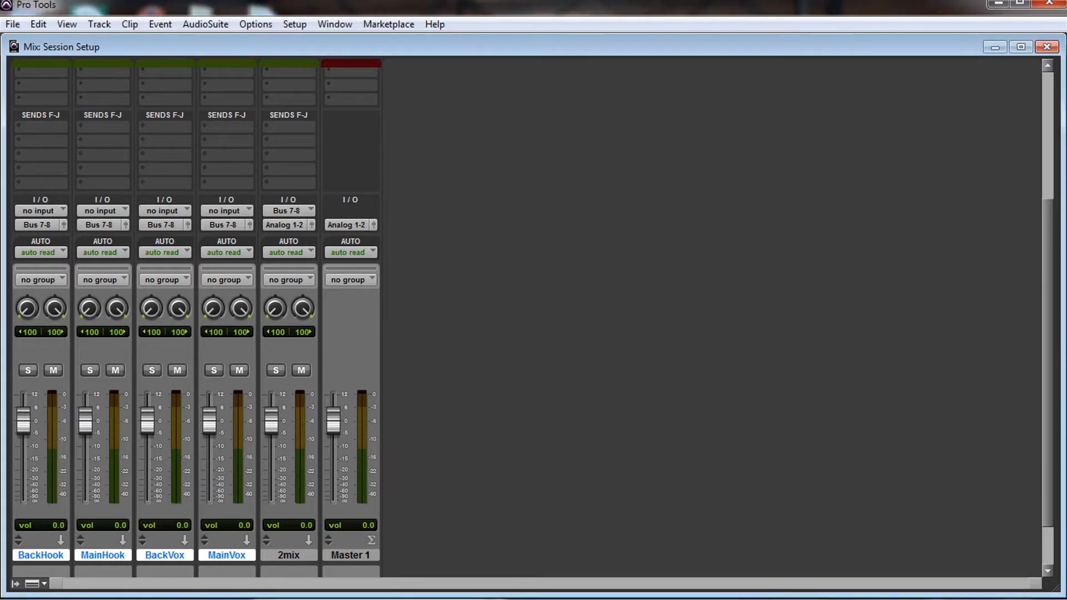
# Step: Create four new mono audio tracks and place the BackHook track between Audio 4 and MainHook
pyautogui.scroll(1, 526, 316)
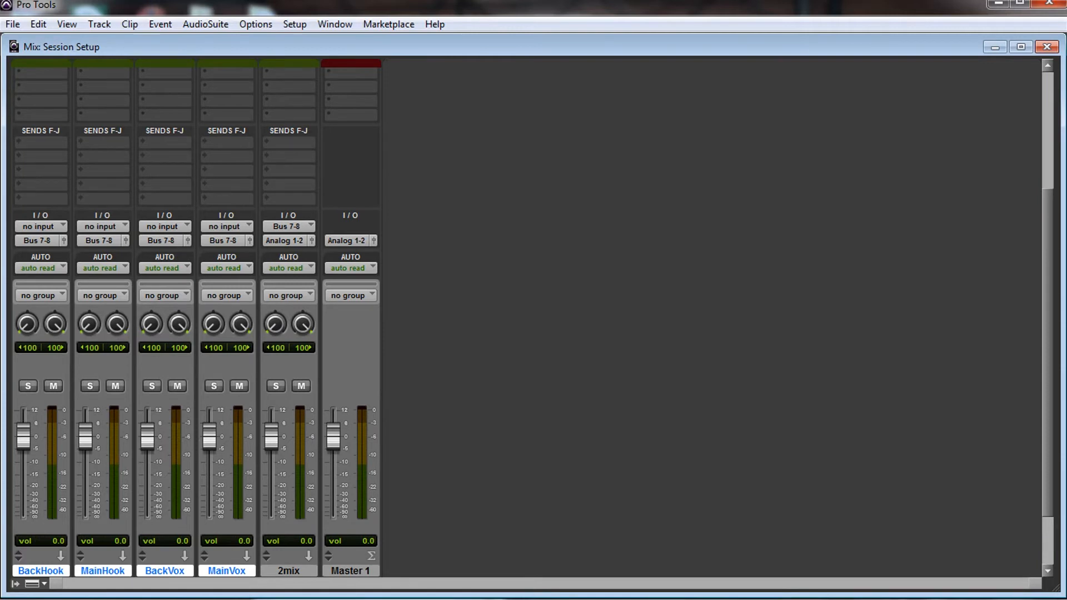
pyautogui.click(41, 570)
pyautogui.click(41, 571)
pyautogui.hotkey('alt', 't')
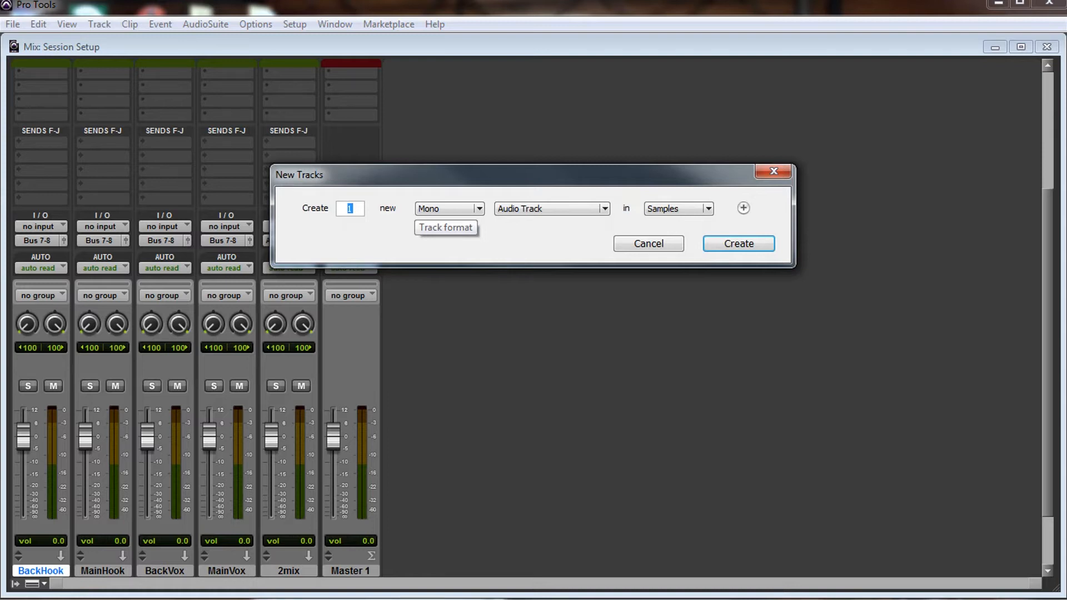
pyautogui.write('4')
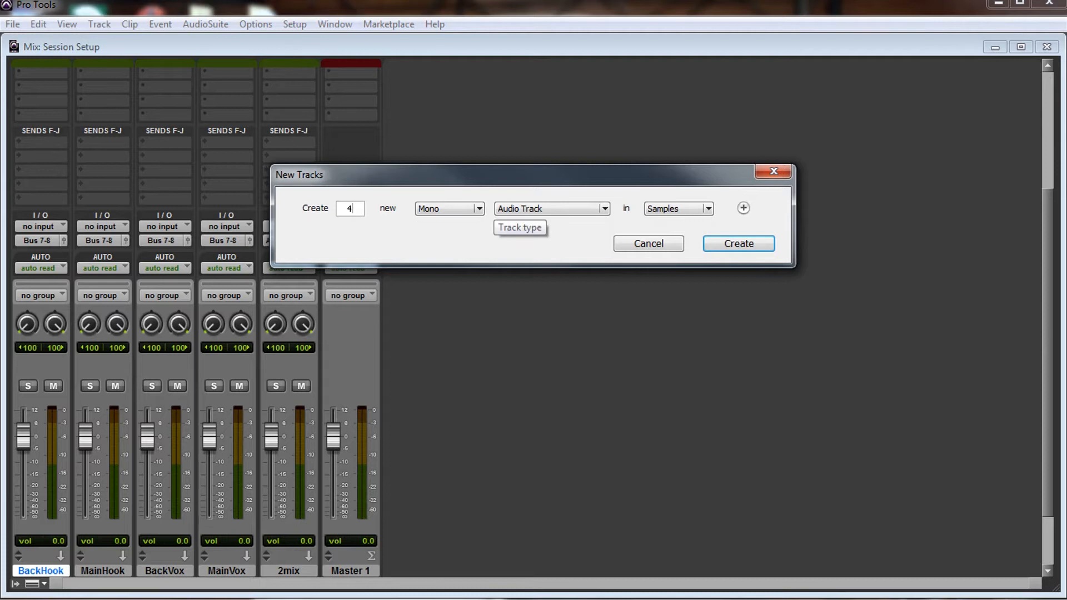
pyautogui.click(739, 244)
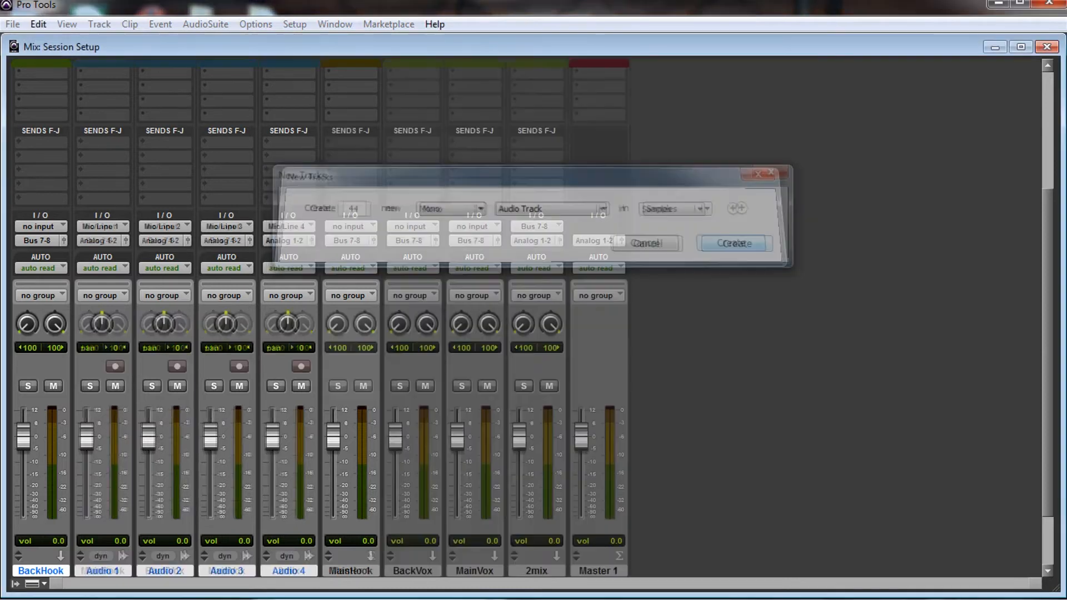
pyautogui.moveTo(41, 571); pyautogui.dragTo(329, 571)
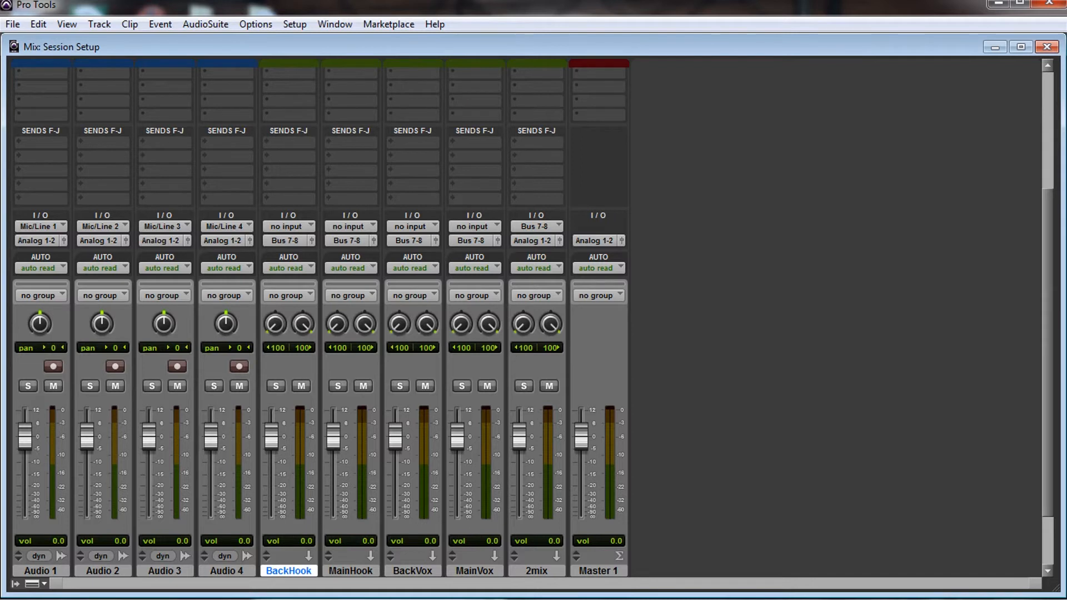
# Step: Route the Audio 1 track to MainVox by setting its output and MainVox's input to Bus 9-10 (Stereo)
pyautogui.click(41, 571)
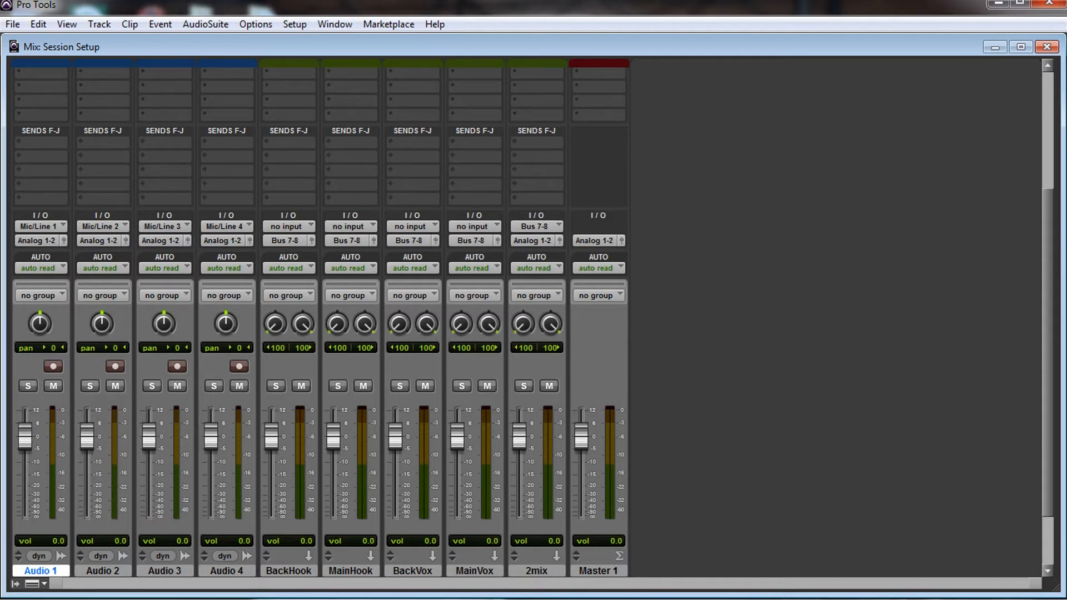
pyautogui.click(36, 240)
pyautogui.moveTo(56, 280)
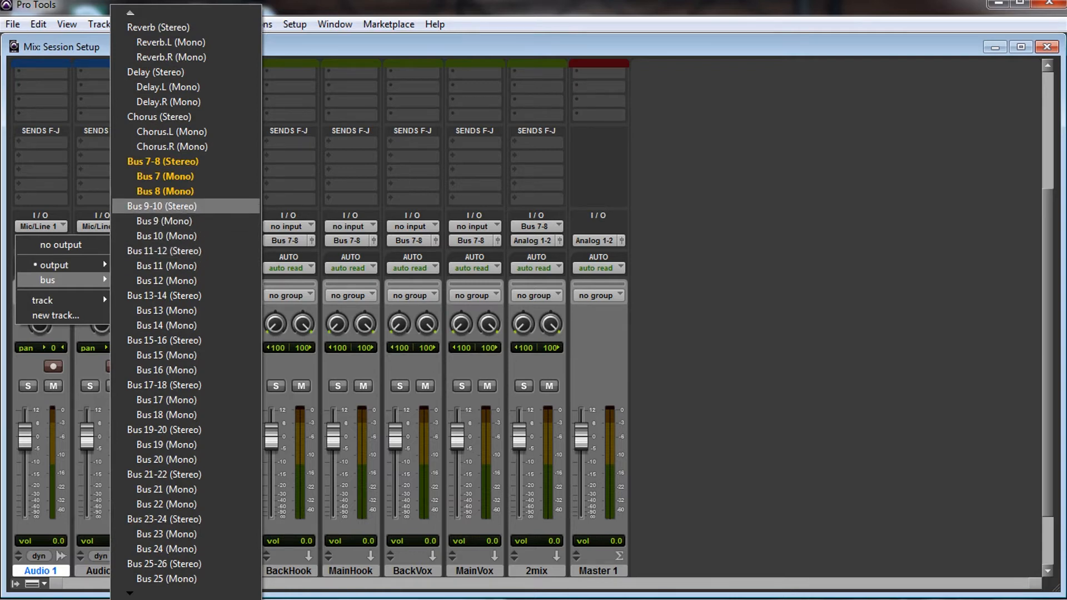
pyautogui.click(162, 206)
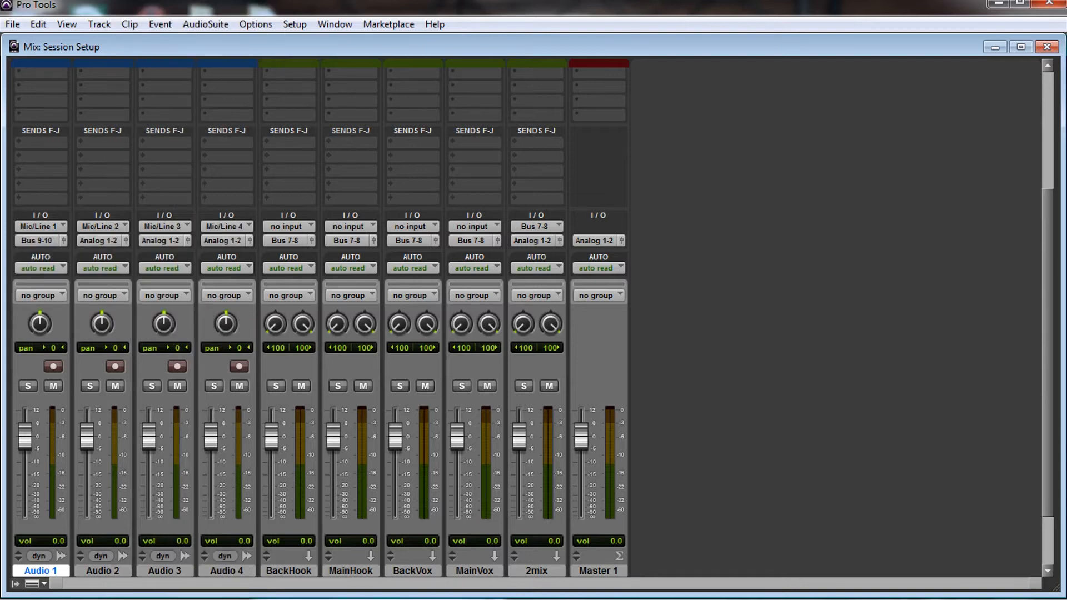
pyautogui.click(474, 227)
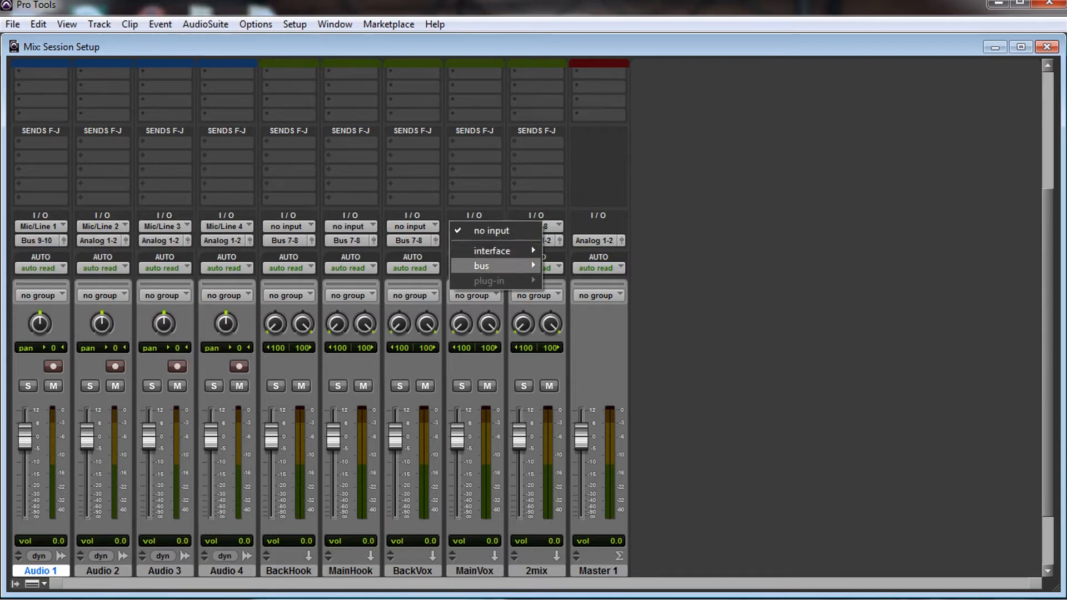
pyautogui.moveTo(489, 266)
pyautogui.click(590, 325)
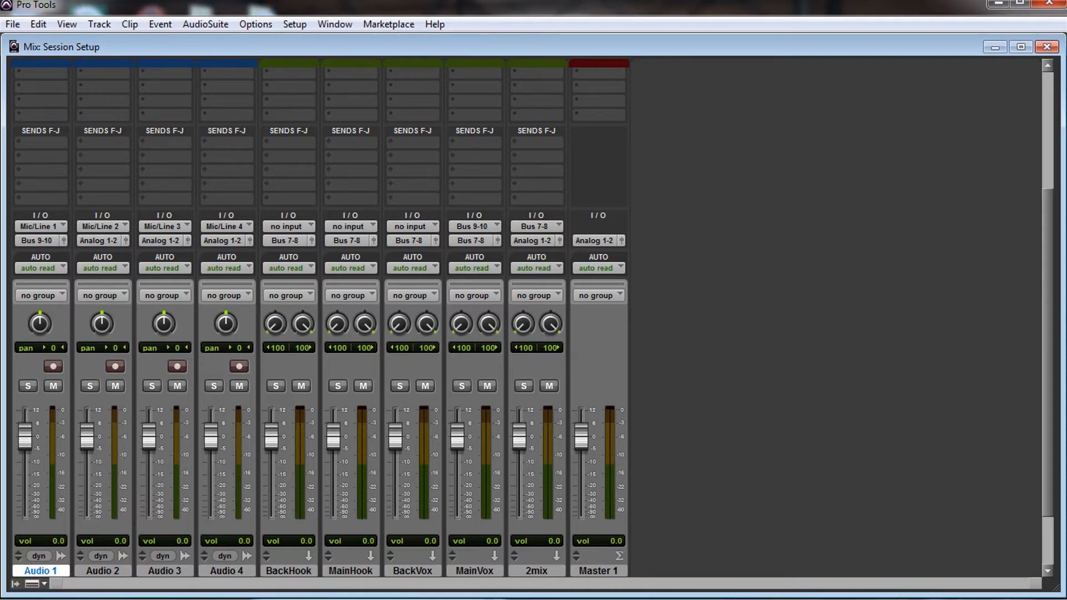
# Step: Route the Audio 2 track to BackVox by setting BackVox's input and Audio 2's output to Bus 11-12 (Stereo)
pyautogui.click(102, 571)
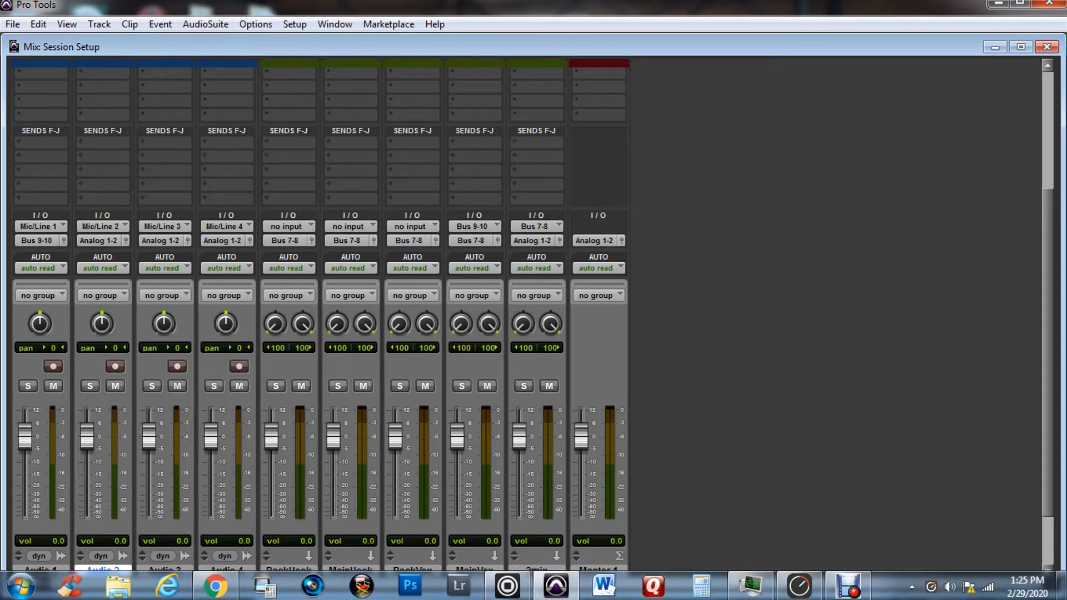
pyautogui.click(412, 226)
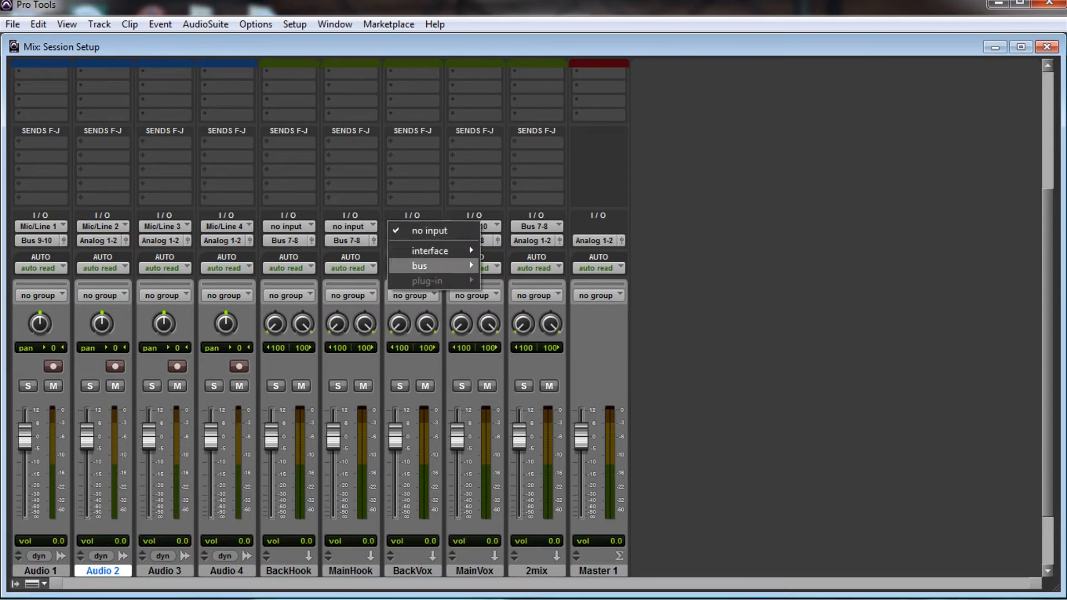
pyautogui.moveTo(423, 266)
pyautogui.click(530, 340)
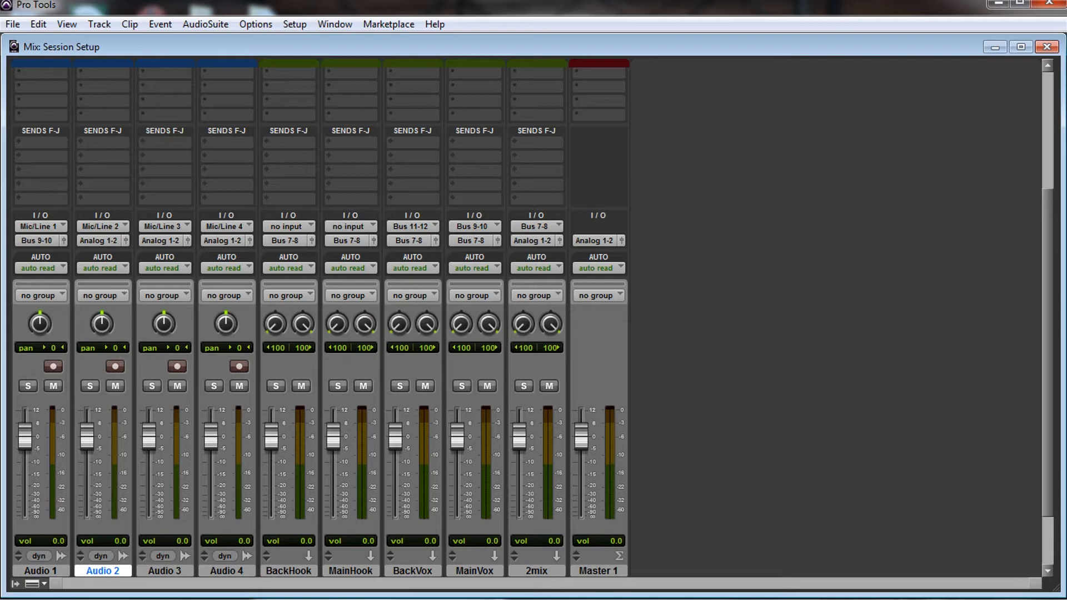
pyautogui.click(100, 240)
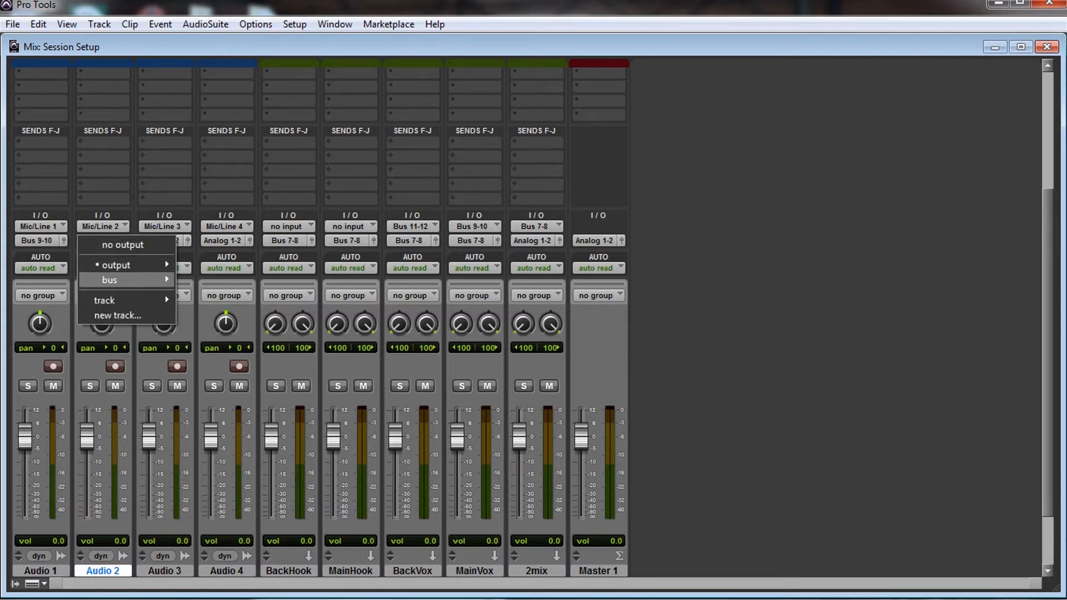
pyautogui.moveTo(122, 280)
pyautogui.click(230, 250)
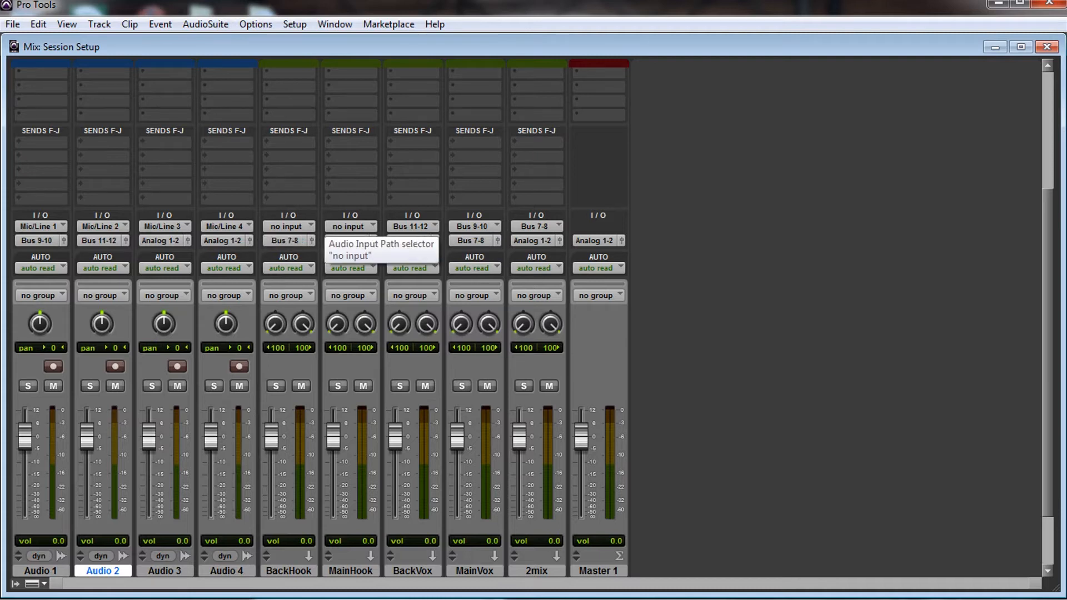
# Step: Set the MainHook track's input to Bus 13-14 (Stereo) and the BackHook track's input to Bus 15-16 (Stereo)
pyautogui.click(350, 226)
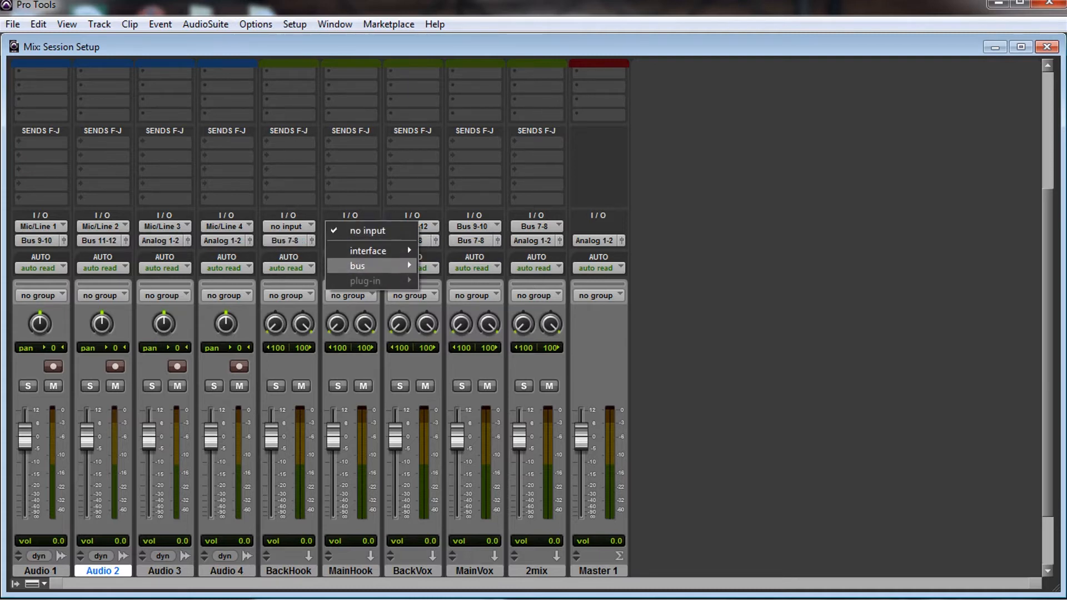
pyautogui.click(445, 355)
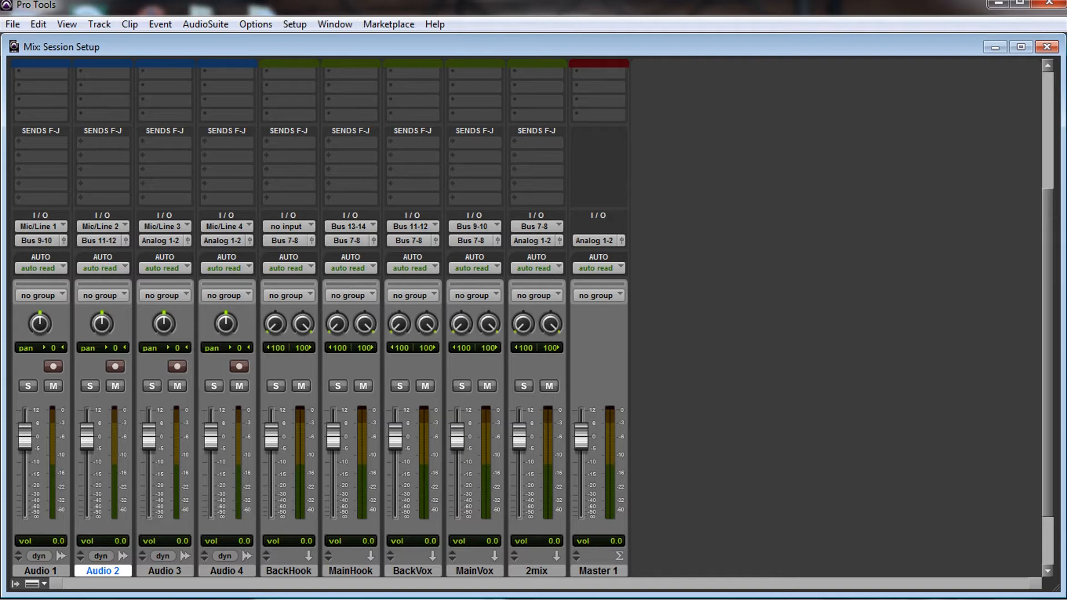
pyautogui.click(289, 226)
pyautogui.moveTo(300, 266)
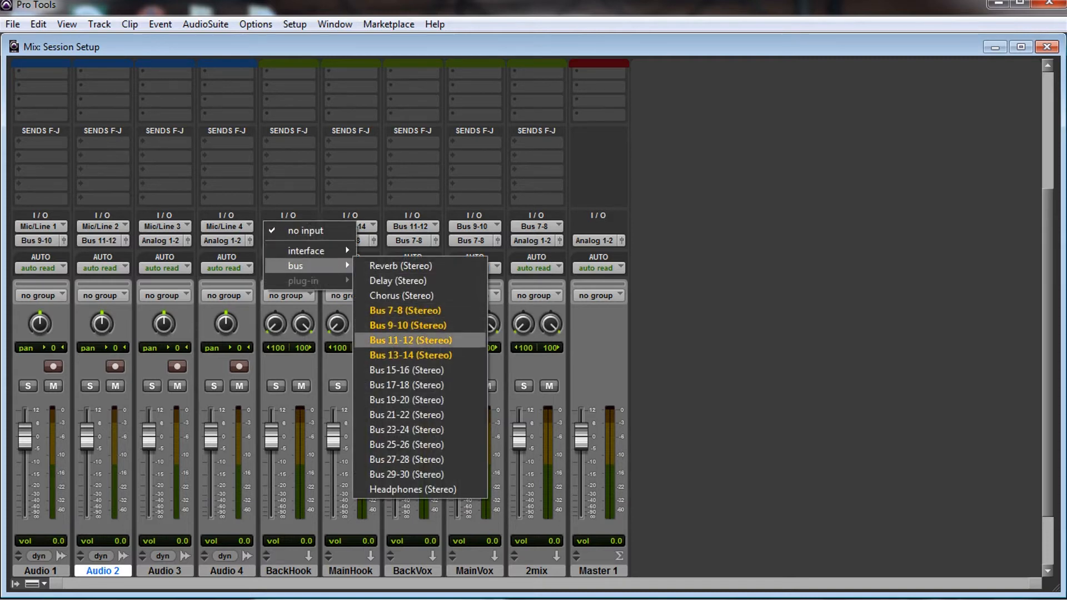
pyautogui.click(429, 370)
# Step: Set the Audio 3 track's output to Bus 13-14 (Stereo) and the Audio 4 track's output to Bus 15-16 (Stereo)
pyautogui.click(165, 571)
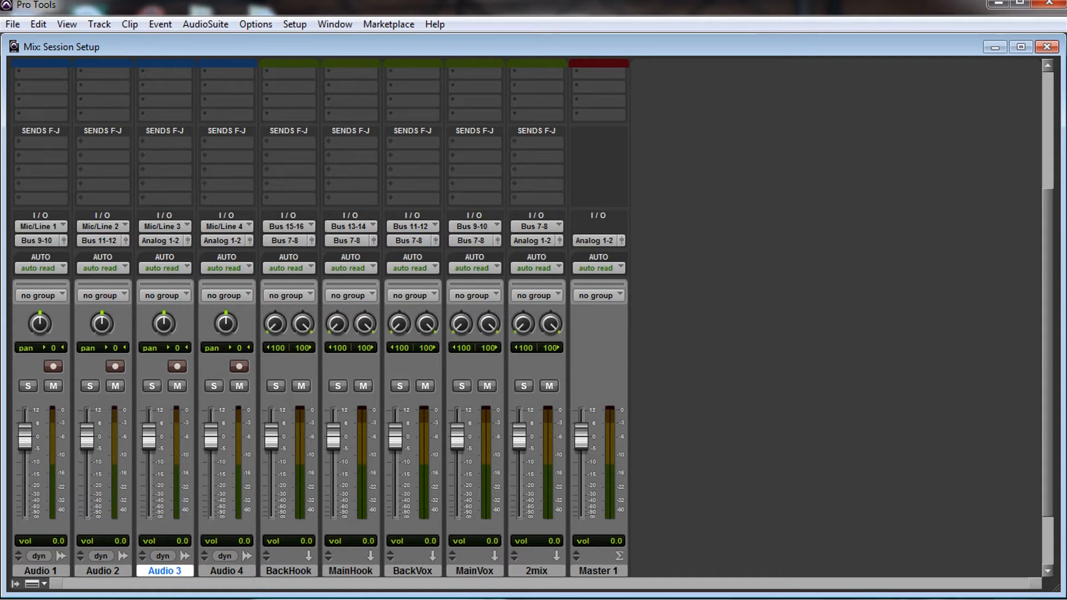
pyautogui.click(161, 241)
pyautogui.moveTo(172, 280)
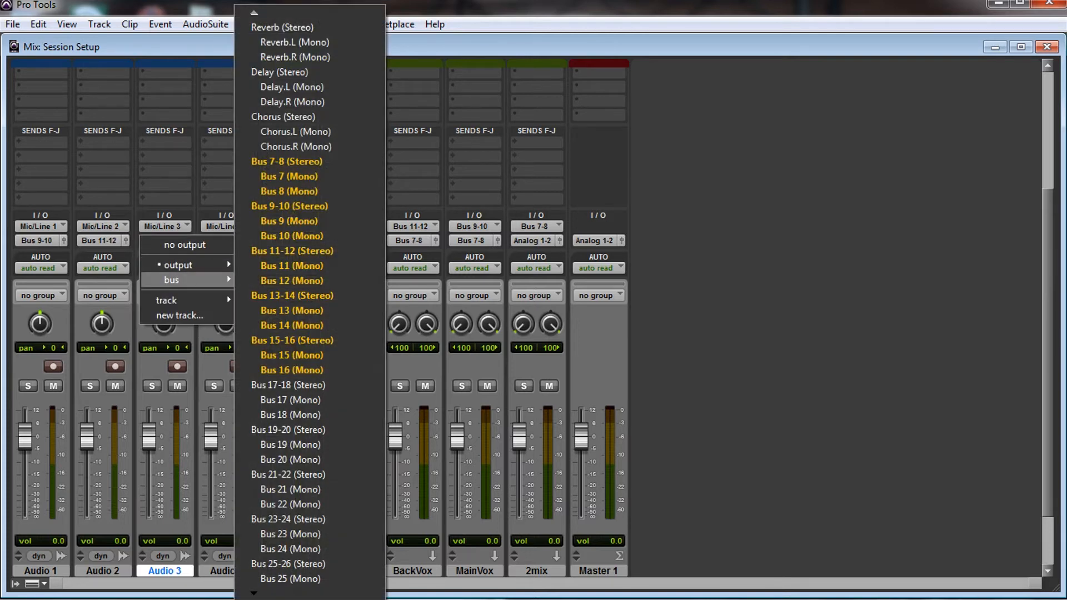
pyautogui.click(292, 295)
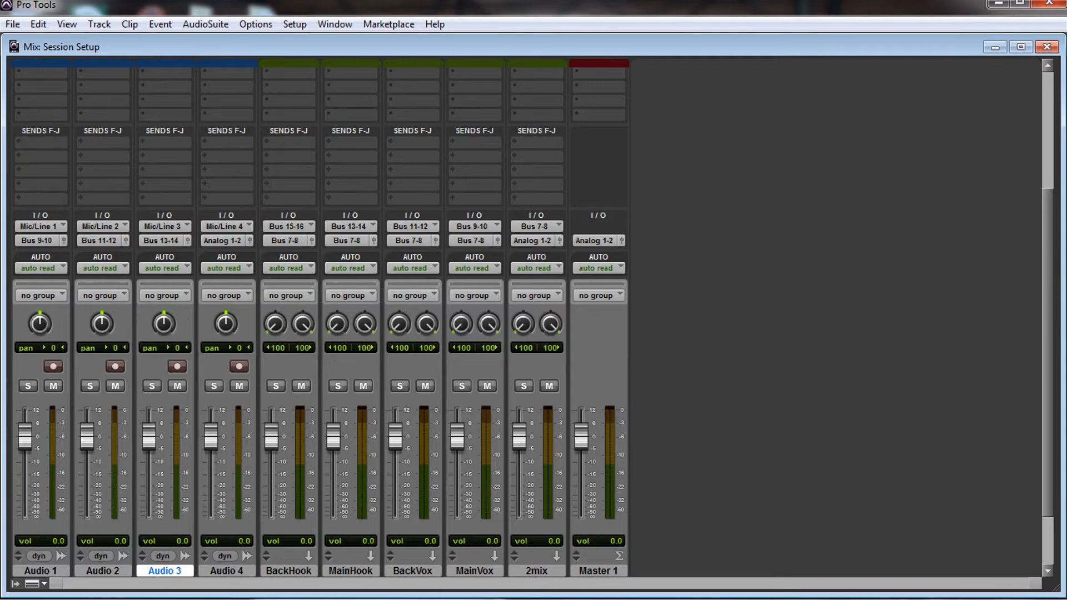
pyautogui.click(227, 571)
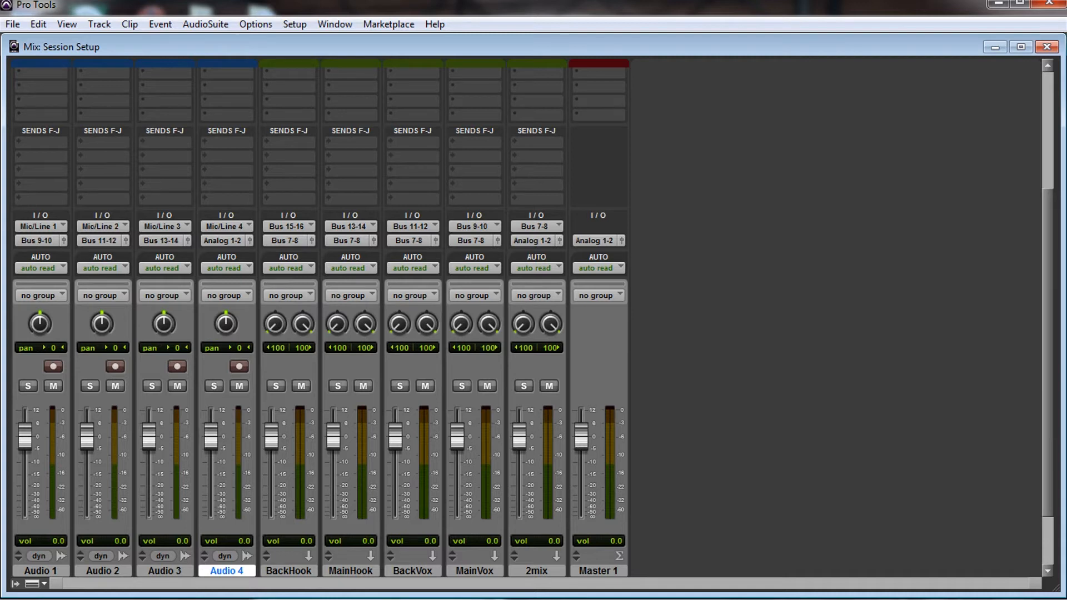
pyautogui.click(224, 240)
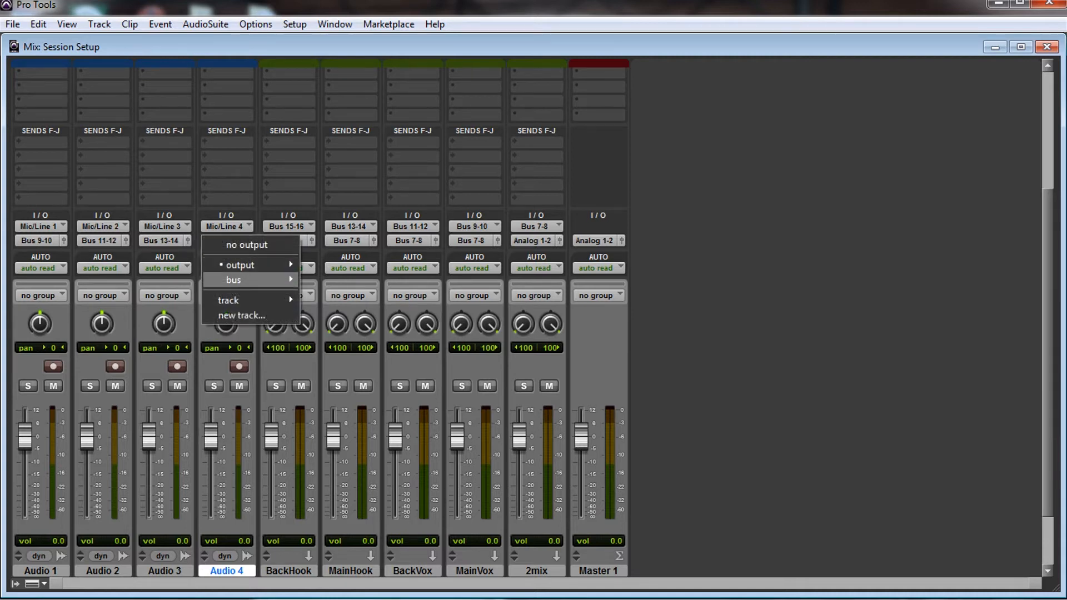
pyautogui.moveTo(247, 280)
pyautogui.click(354, 340)
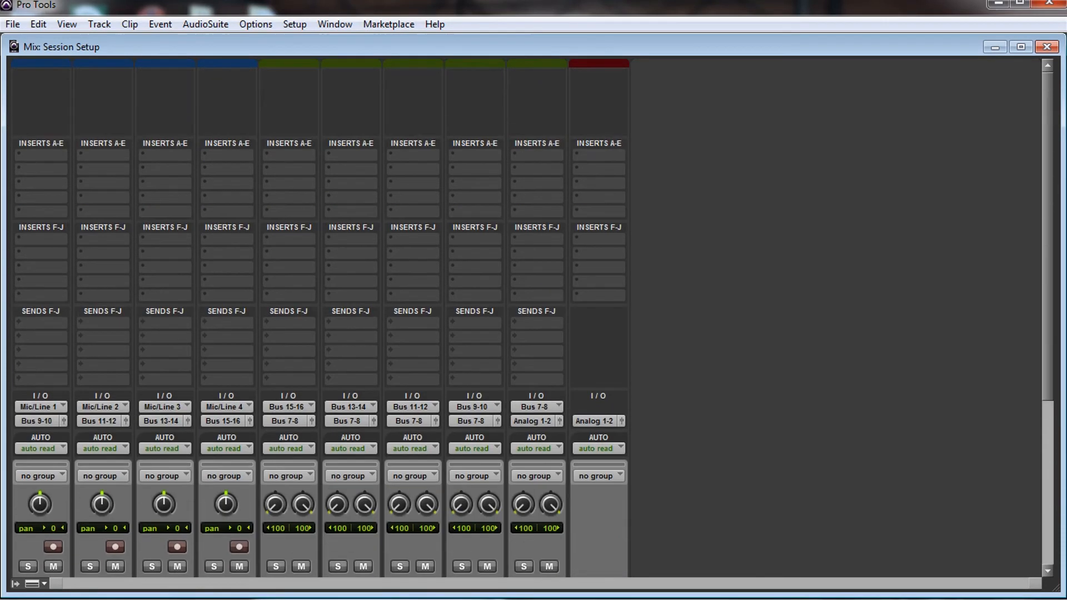
# Step: Add the multichannel Dynamics plug-in SSLComp (stereo) to the first insert of the MainVox track
pyautogui.click(458, 154)
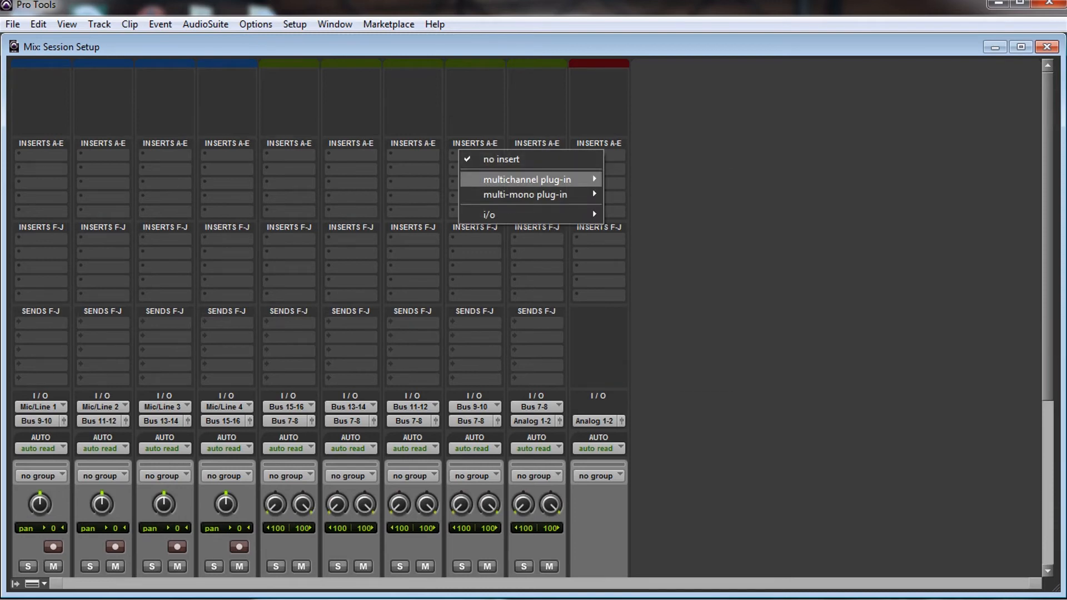
pyautogui.moveTo(527, 179)
pyautogui.moveTo(644, 194)
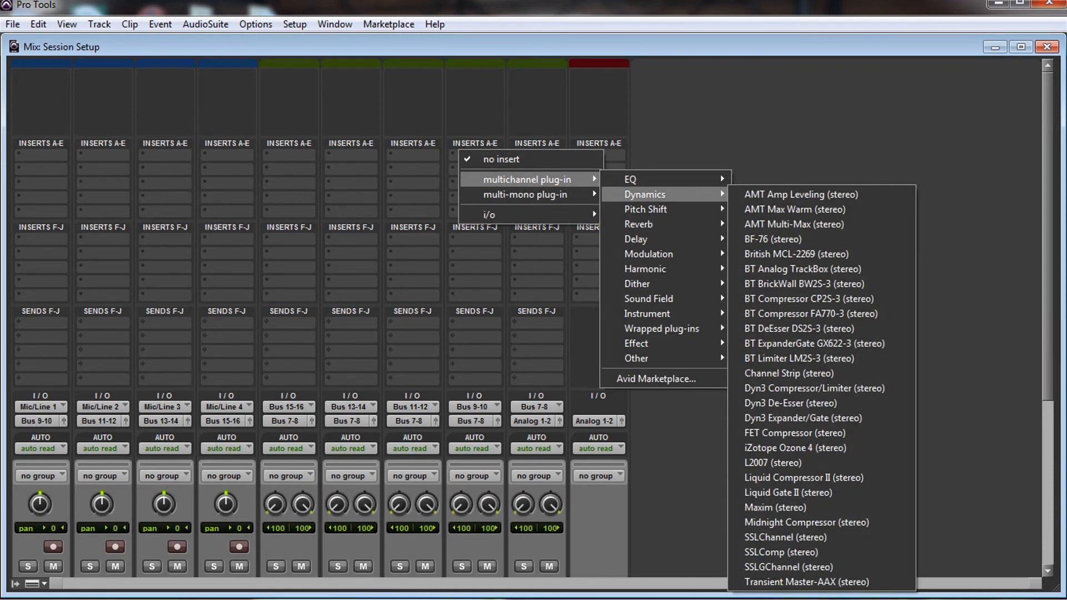
pyautogui.click(781, 552)
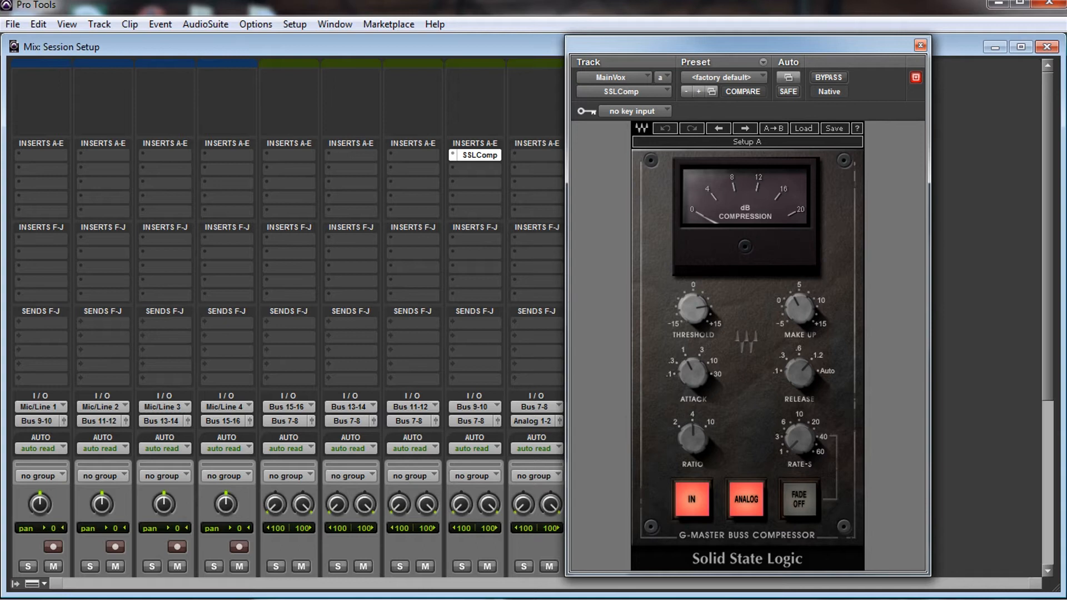
# Step: Set the MainVox compressor's release to .3 s, ratio to 2 and attack to .3 ms, and lower its threshold
pyautogui.moveTo(799, 373); pyautogui.dragTo(799, 389)
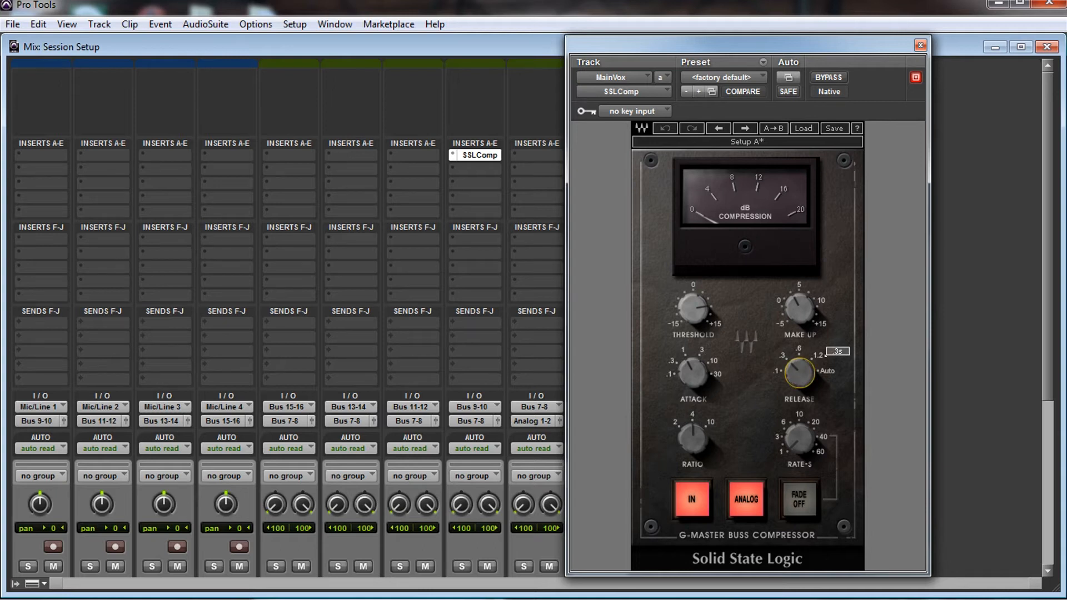
pyautogui.moveTo(693, 308); pyautogui.dragTo(693, 322)
pyautogui.moveTo(693, 439); pyautogui.dragTo(693, 451)
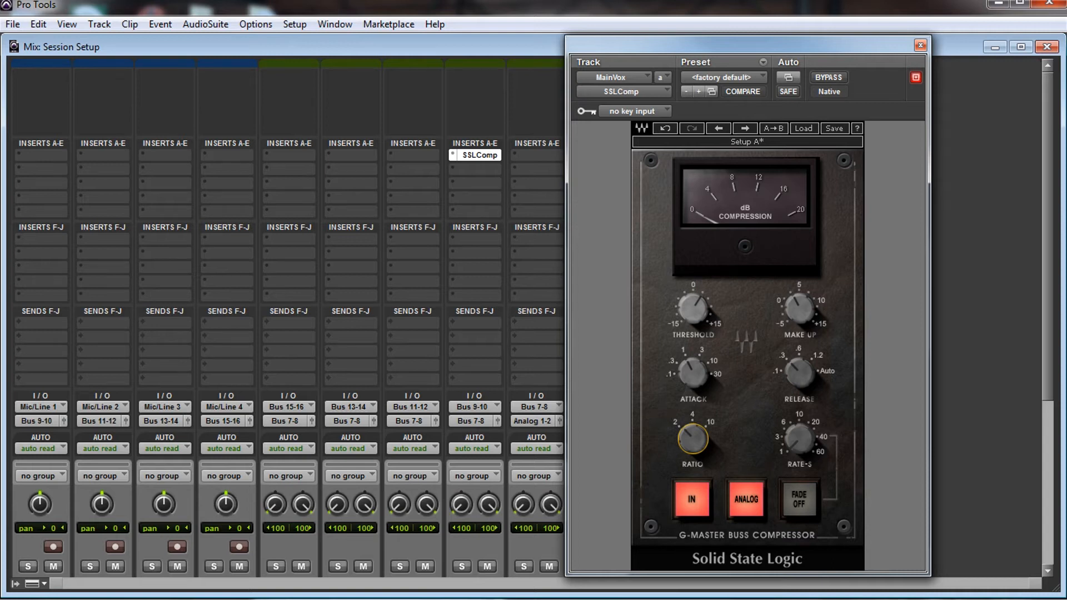
pyautogui.click(692, 373)
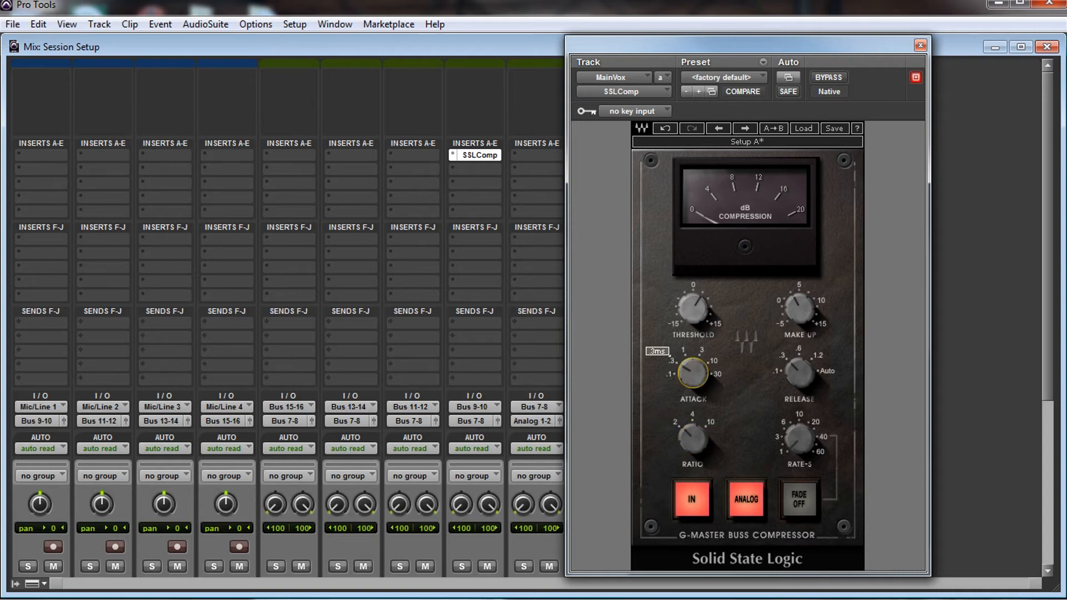
# Step: Reduce the MainVox compressor's make-up gain to about 0, raise its threshold slightly, and close the plug-in
pyautogui.moveTo(800, 309); pyautogui.dragTo(799, 325)
pyautogui.moveTo(692, 308); pyautogui.dragTo(693, 299)
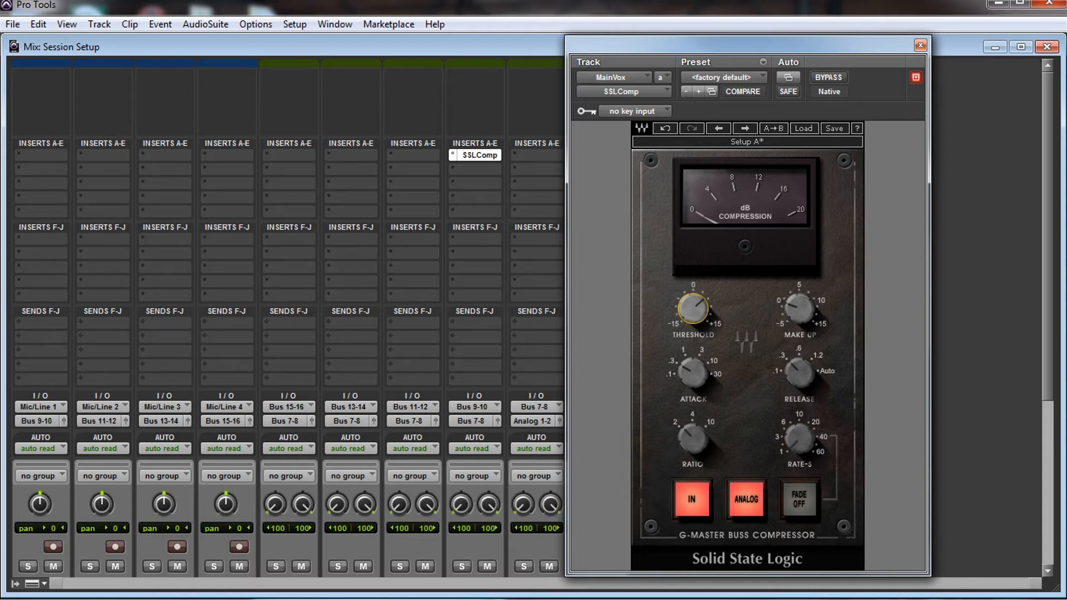
pyautogui.click(920, 46)
# Step: Copy the SSLComp insert from MainVox to the first insert of the BackVox track and open the copy's settings
pyautogui.moveTo(1048, 222); pyautogui.dragTo(1048, 247)
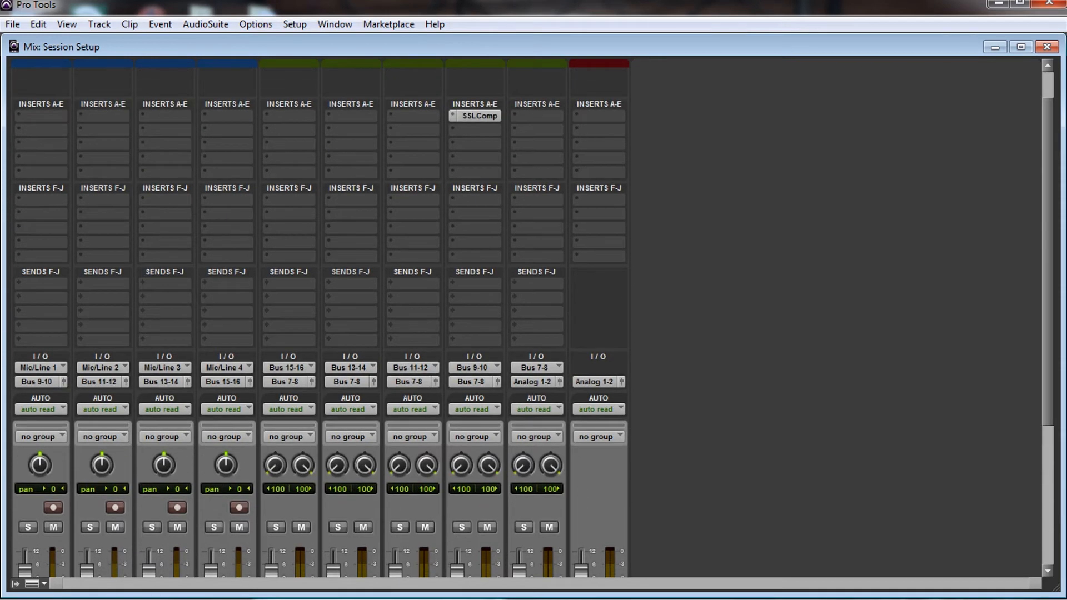
pyautogui.moveTo(479, 116); pyautogui.dragTo(417, 116)
pyautogui.click(417, 116)
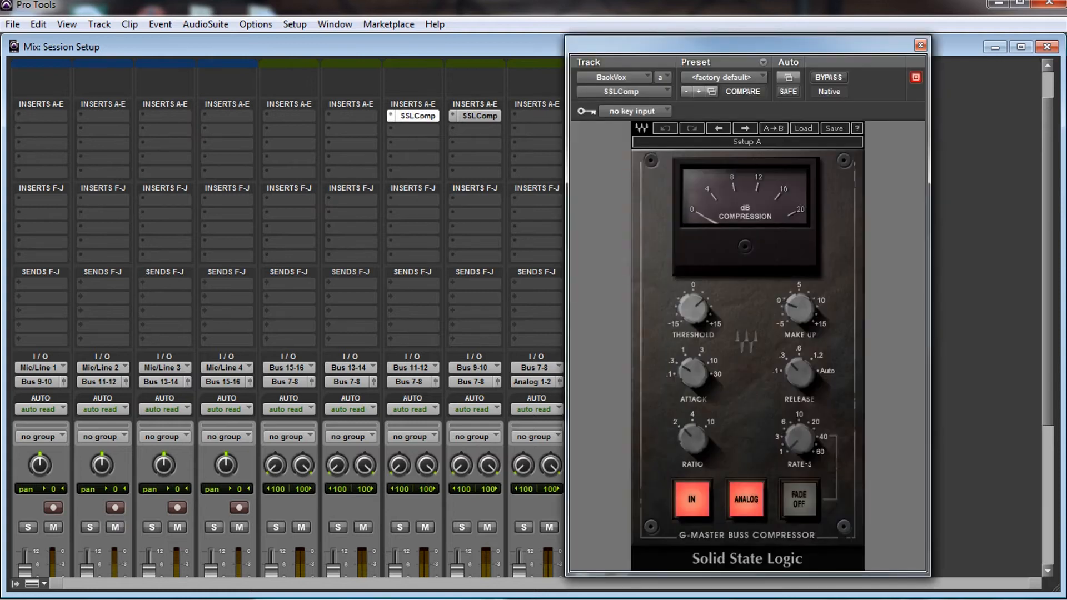
# Step: Set the BackVox compressor's threshold to about 4.2, raise its make-up gain slightly, and close the plug-in
pyautogui.moveTo(693, 309)
pyautogui.moveTo(693, 309); pyautogui.dragTo(693, 312)
pyautogui.moveTo(799, 309)
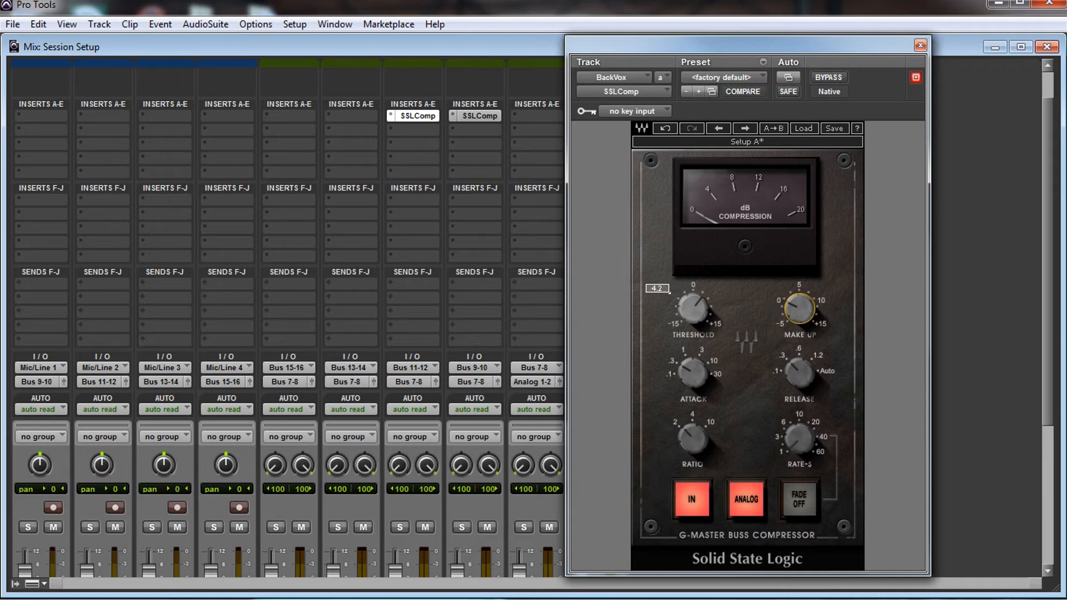
pyautogui.moveTo(799, 309); pyautogui.dragTo(799, 303)
pyautogui.moveTo(693, 308)
pyautogui.click(920, 45)
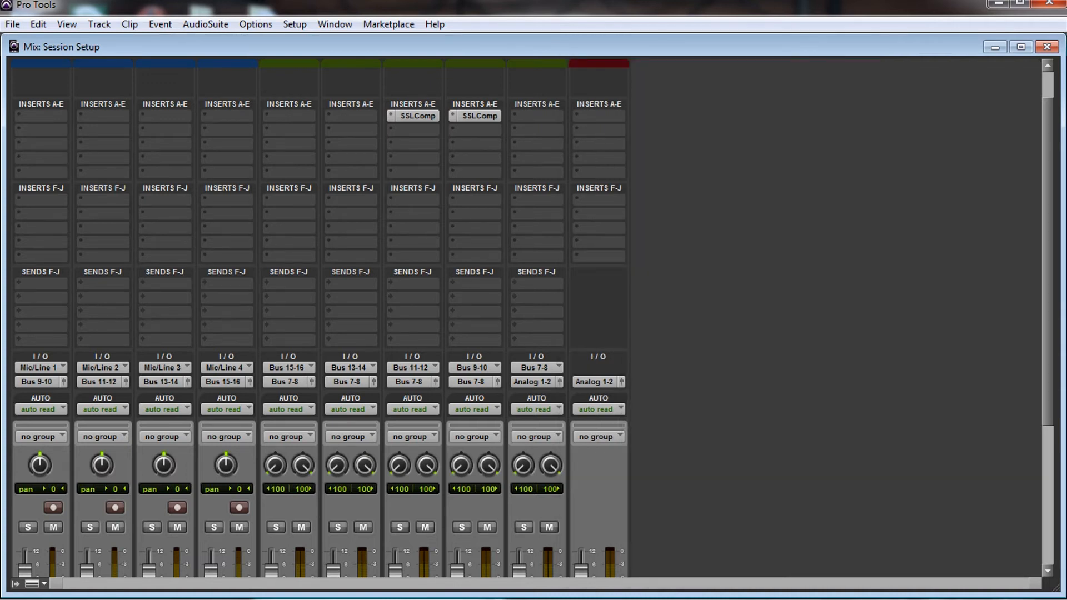
# Step: Review the routing, inserts and faders of all tracks, and browse the EQ plug-ins available for the Audio 3 track
pyautogui.scroll(-5, 320, 322)
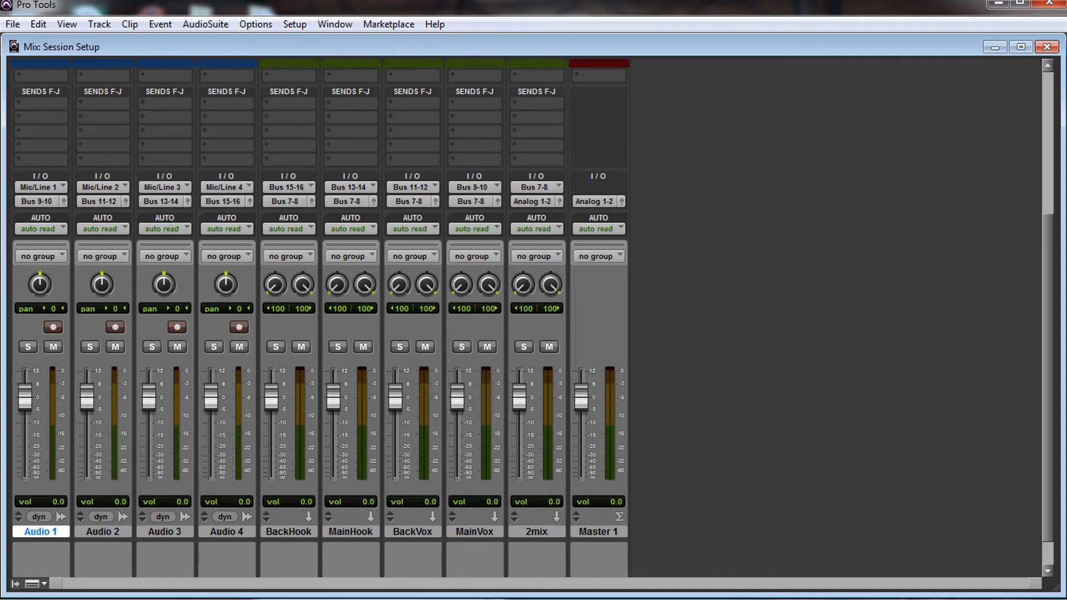
pyautogui.scroll(2, 319, 322)
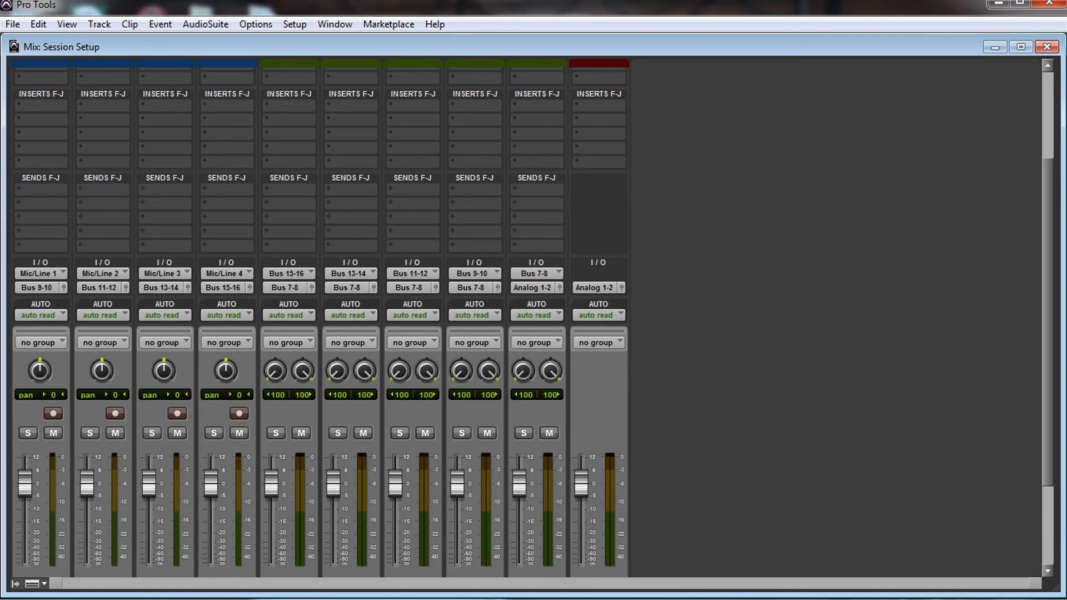
pyautogui.scroll(3, 532, 328)
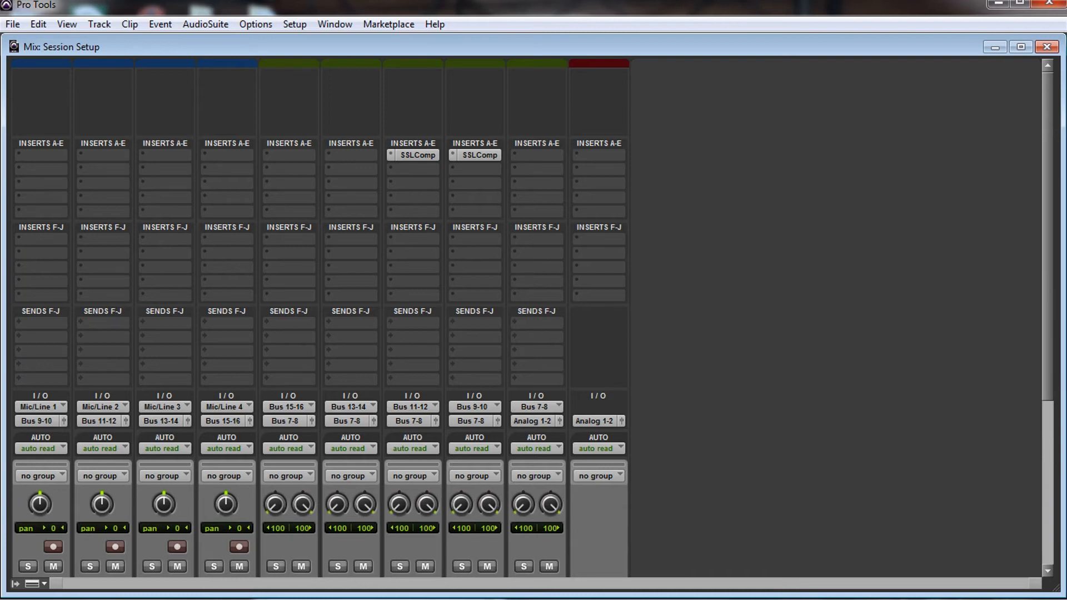
pyautogui.click(149, 179)
pyautogui.moveTo(192, 208)
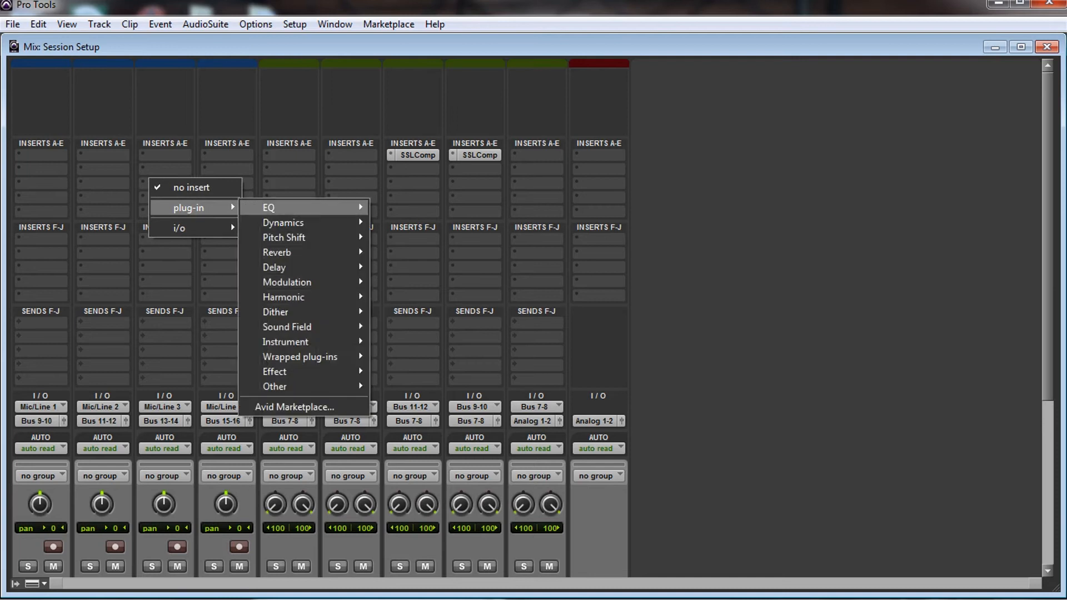
pyautogui.moveTo(289, 208)
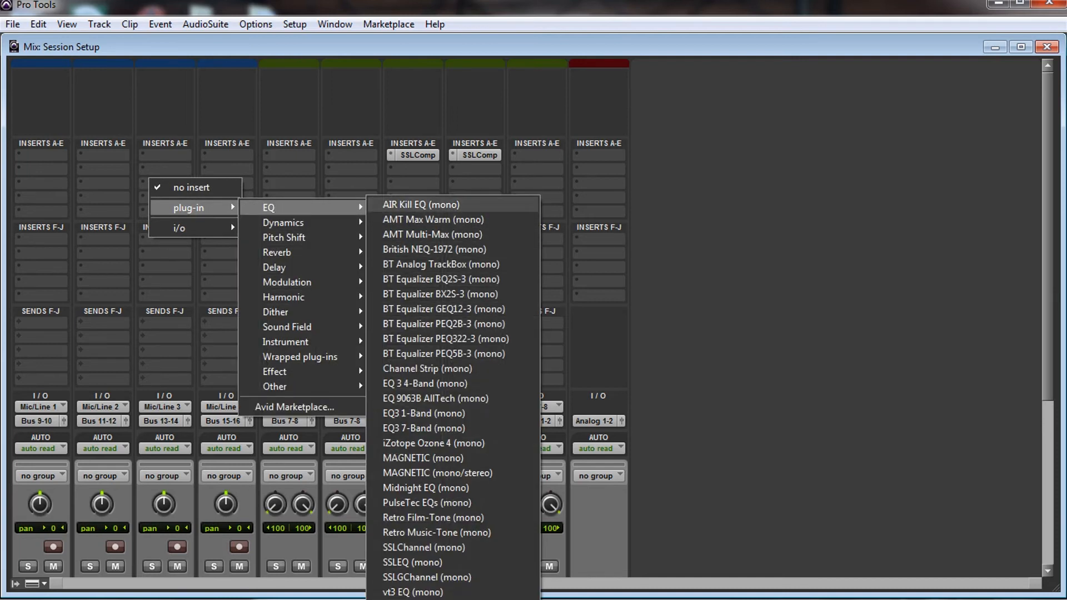
pyautogui.press('Escape')
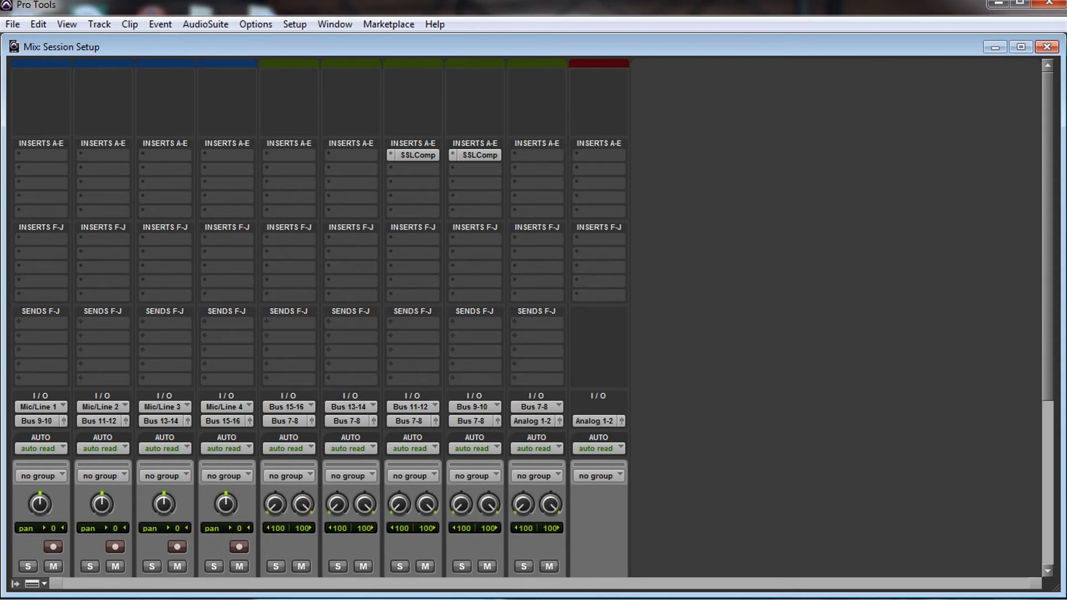
pyautogui.scroll(-5, 320, 321)
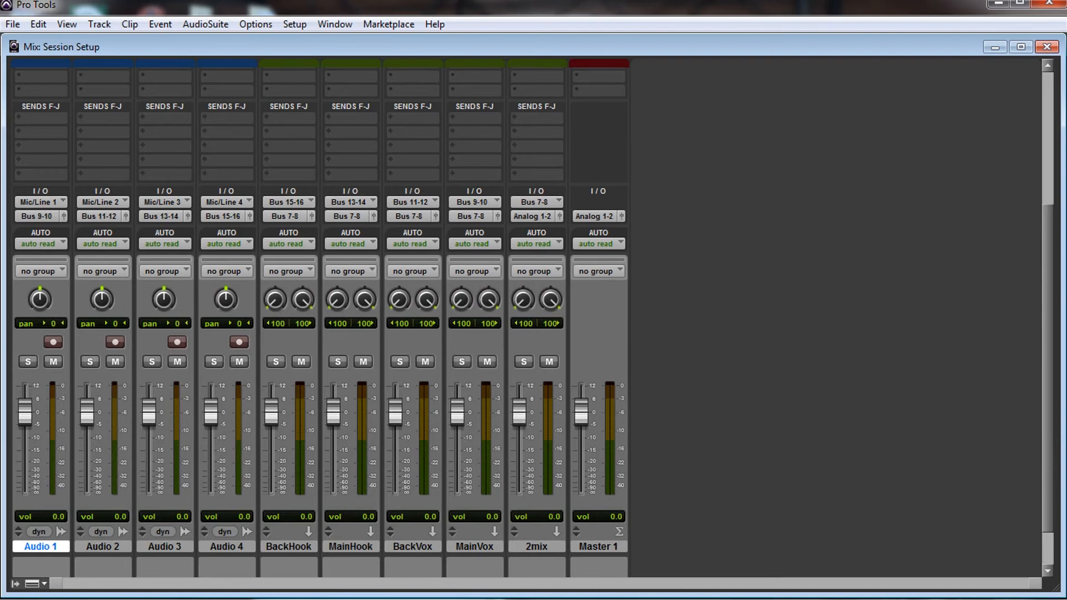
pyautogui.scroll(4, 320, 321)
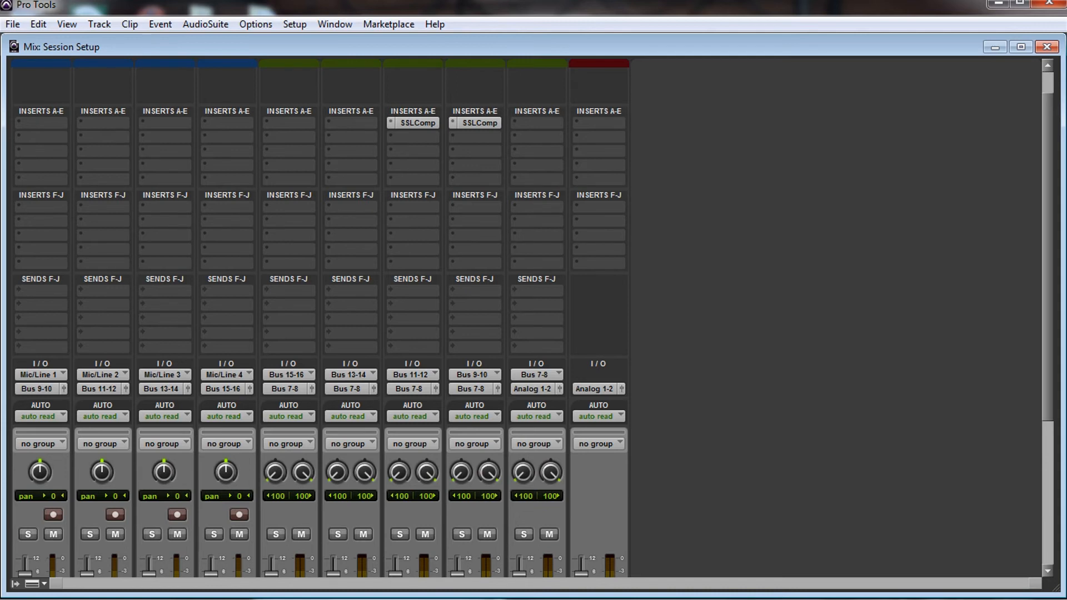
pyautogui.scroll(-5, 320, 322)
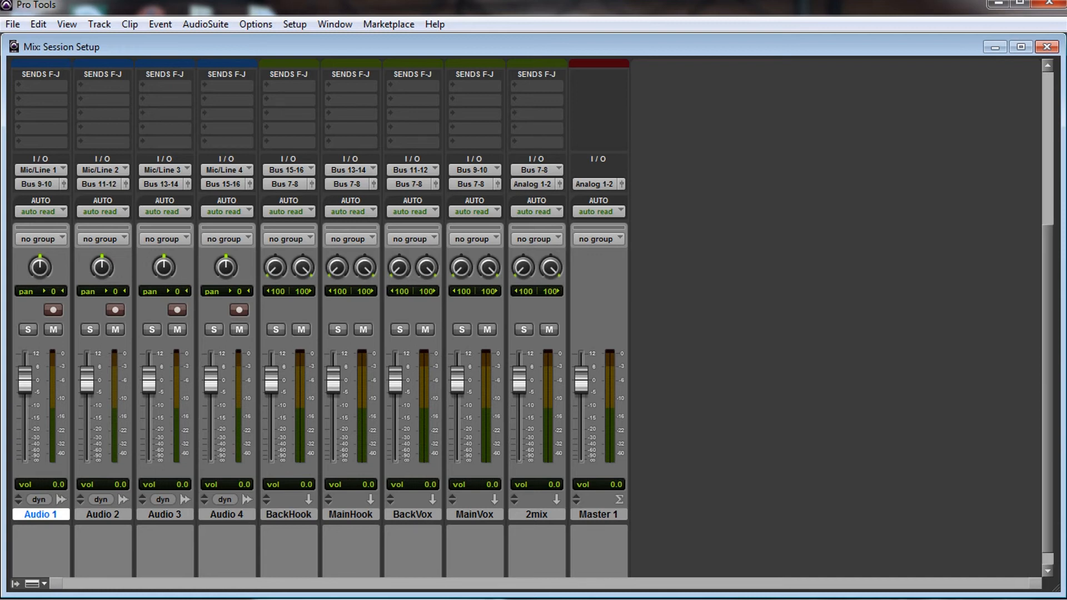
pyautogui.scroll(3, 320, 324)
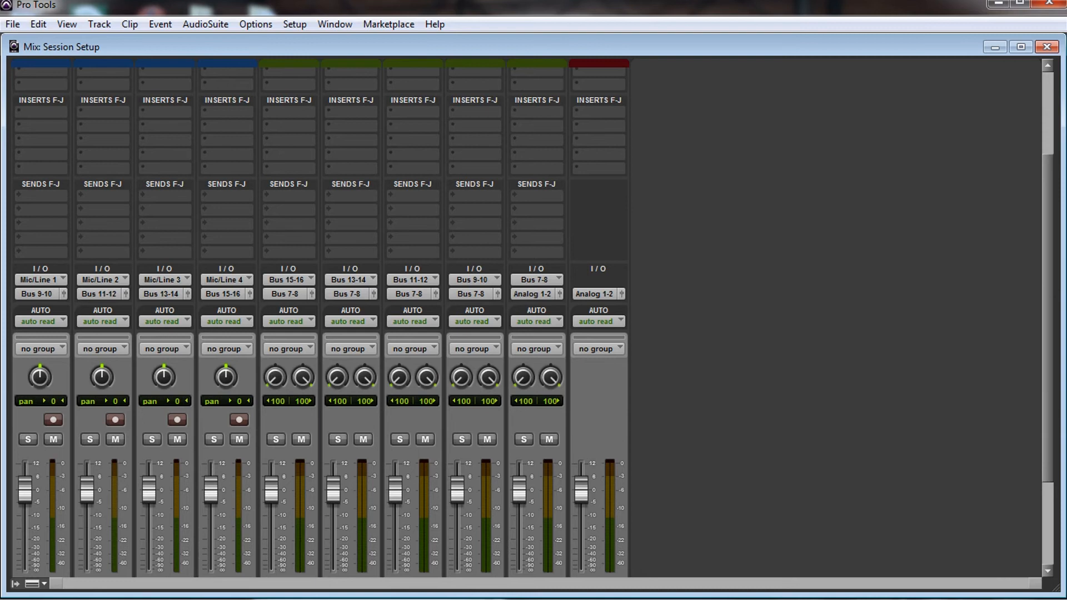
# Step: Examine the inserts, sends, bus assignments, panning and faders of the four audio tracks, the aux submixes and the master
pyautogui.scroll(-1, 320, 324)
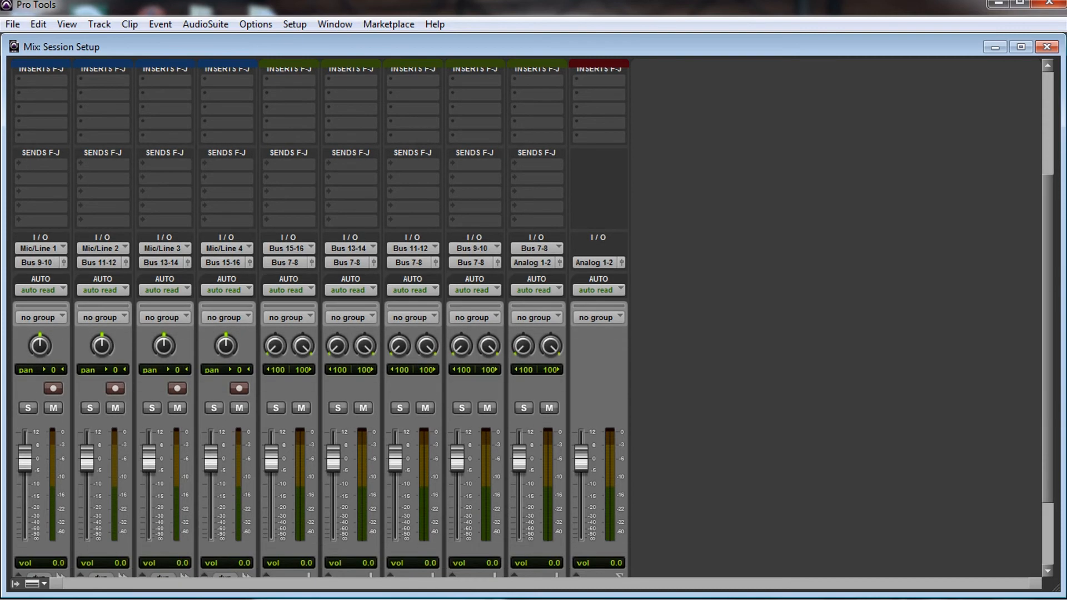
pyautogui.scroll(2, 321, 324)
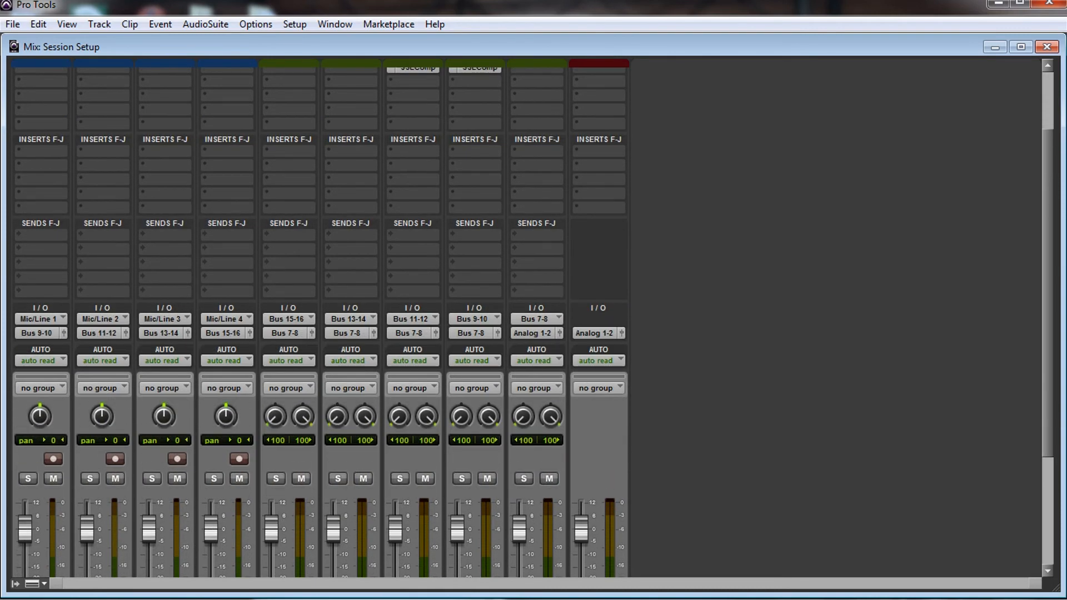
pyautogui.scroll(2, 320, 324)
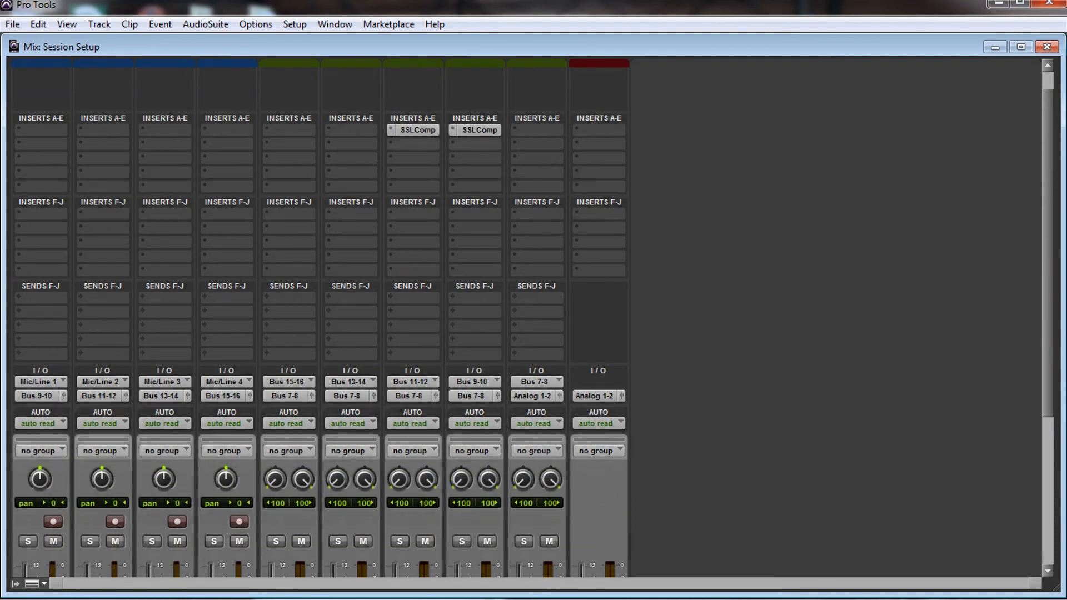
pyautogui.scroll(1, 533, 325)
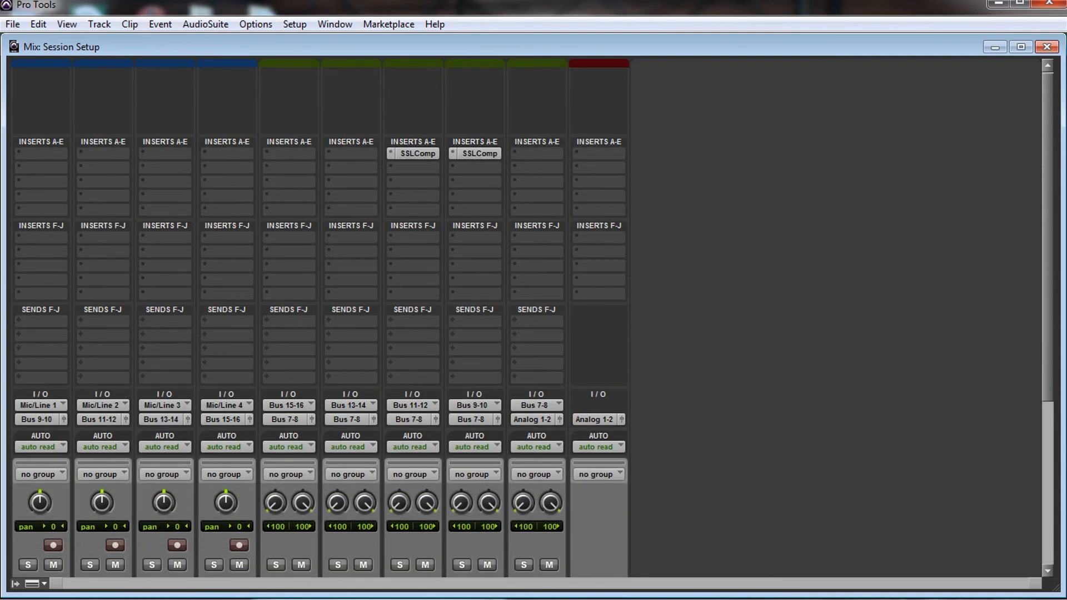
pyautogui.scroll(-7, 533, 325)
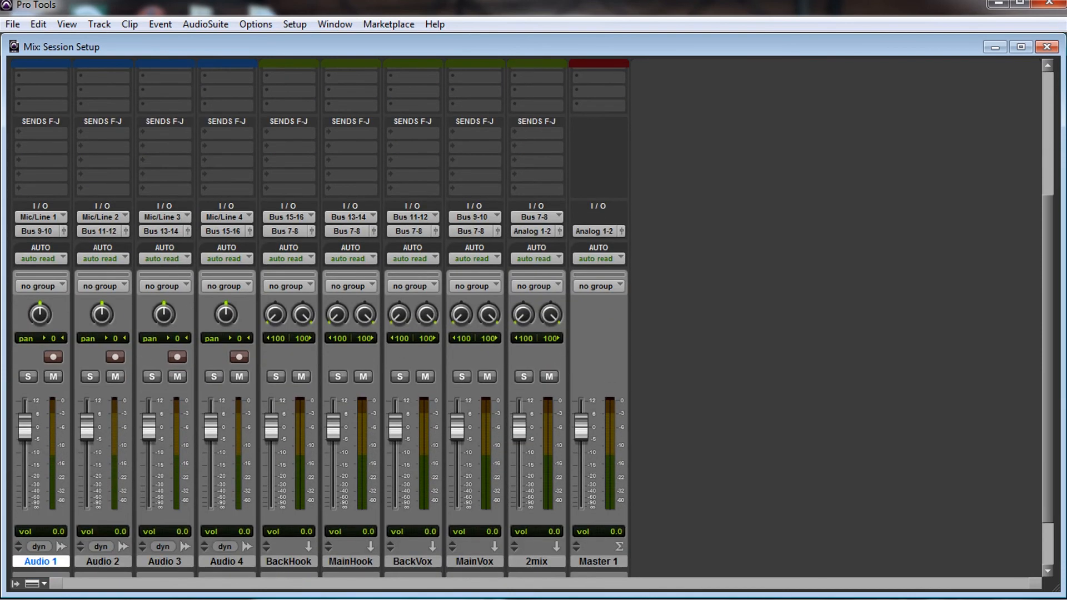
pyautogui.scroll(-2, 532, 325)
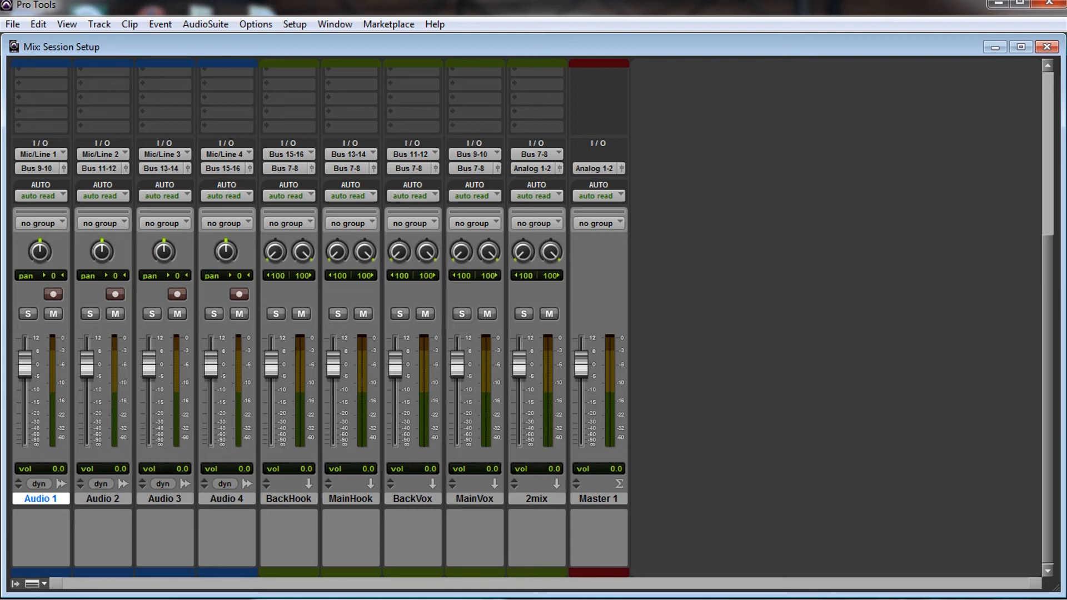
pyautogui.scroll(4, 526, 323)
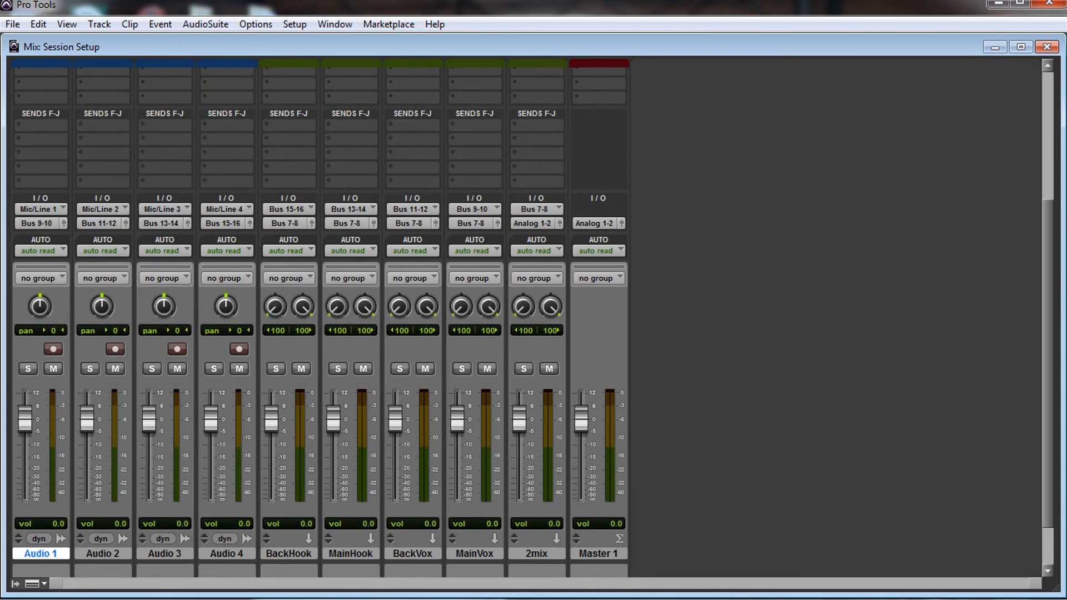
pyautogui.scroll(10, 527, 323)
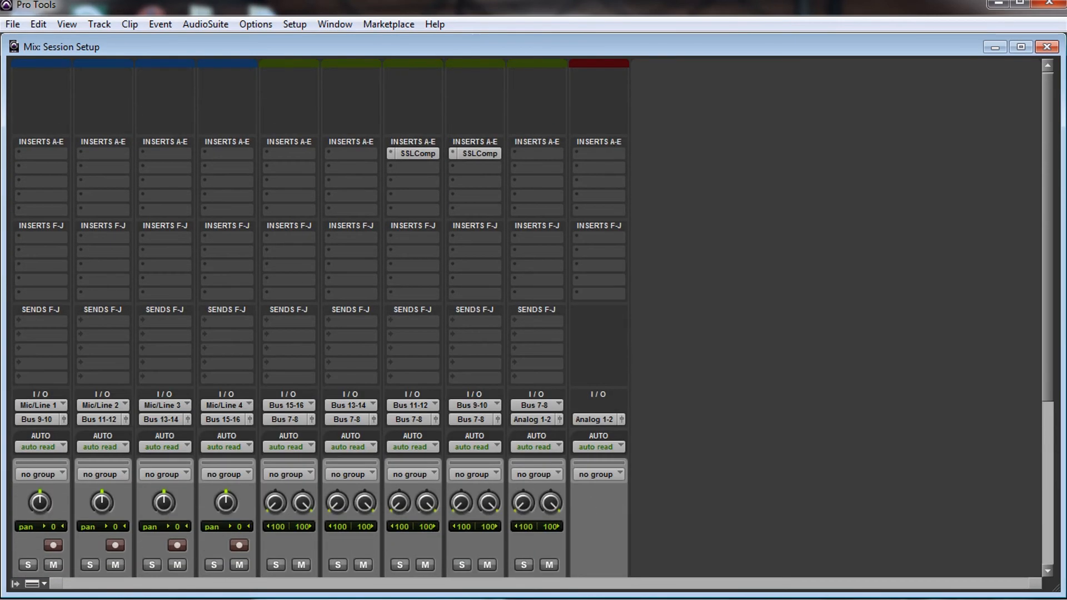
pyautogui.scroll(-10, 527, 322)
pyautogui.scroll(10, 526, 323)
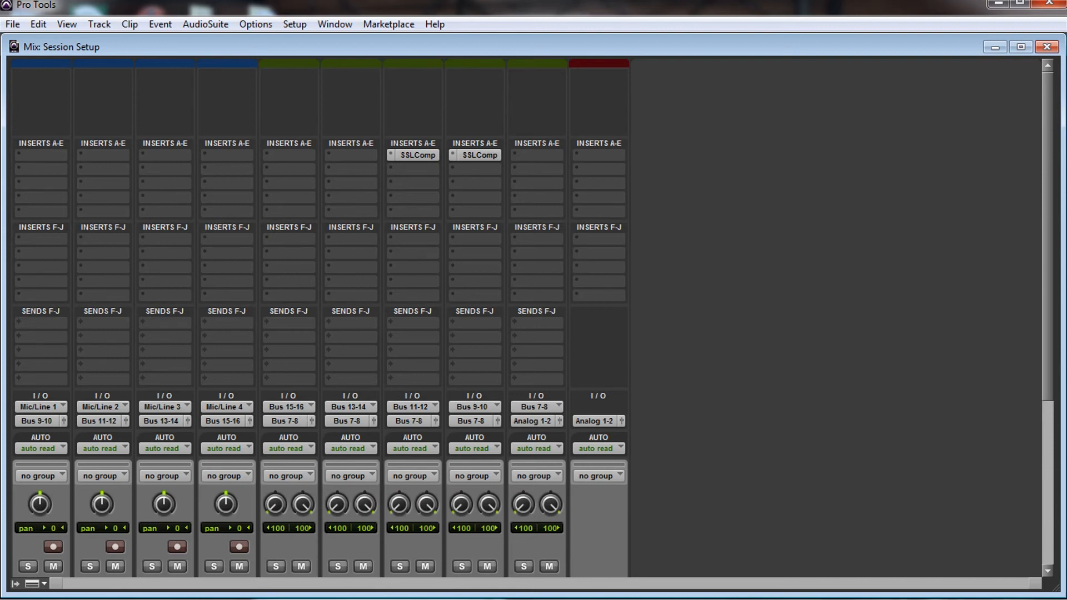
pyautogui.scroll(-1, 526, 322)
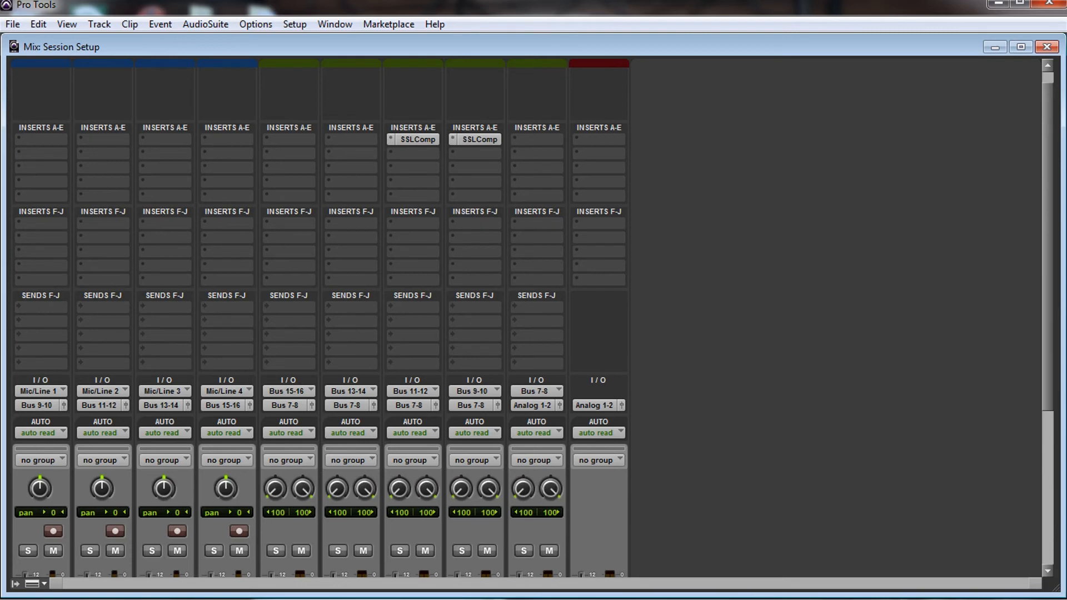
pyautogui.scroll(-10, 526, 323)
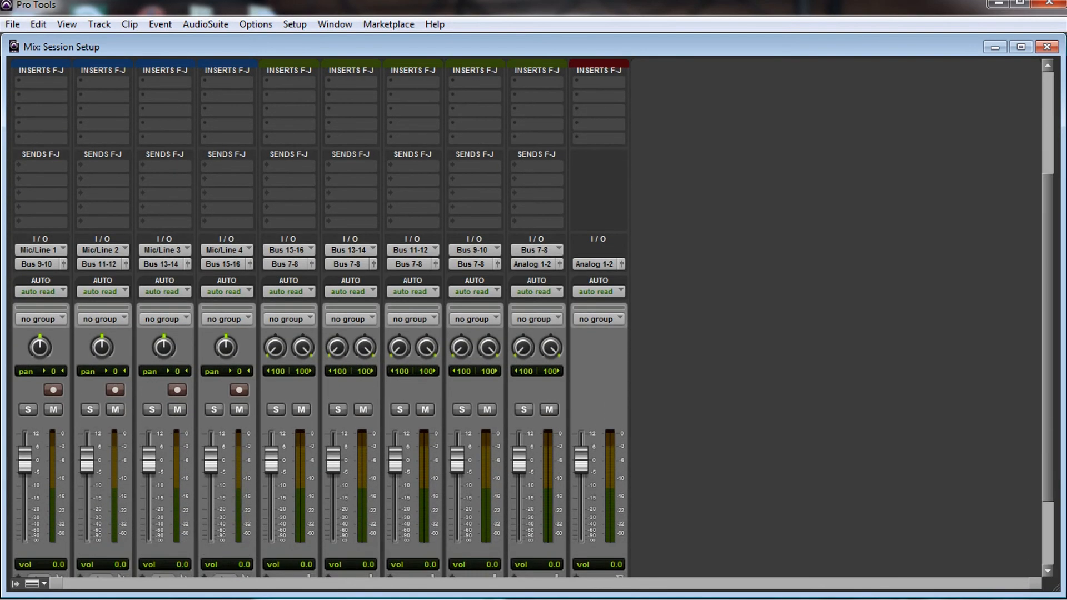
pyautogui.scroll(10, 526, 322)
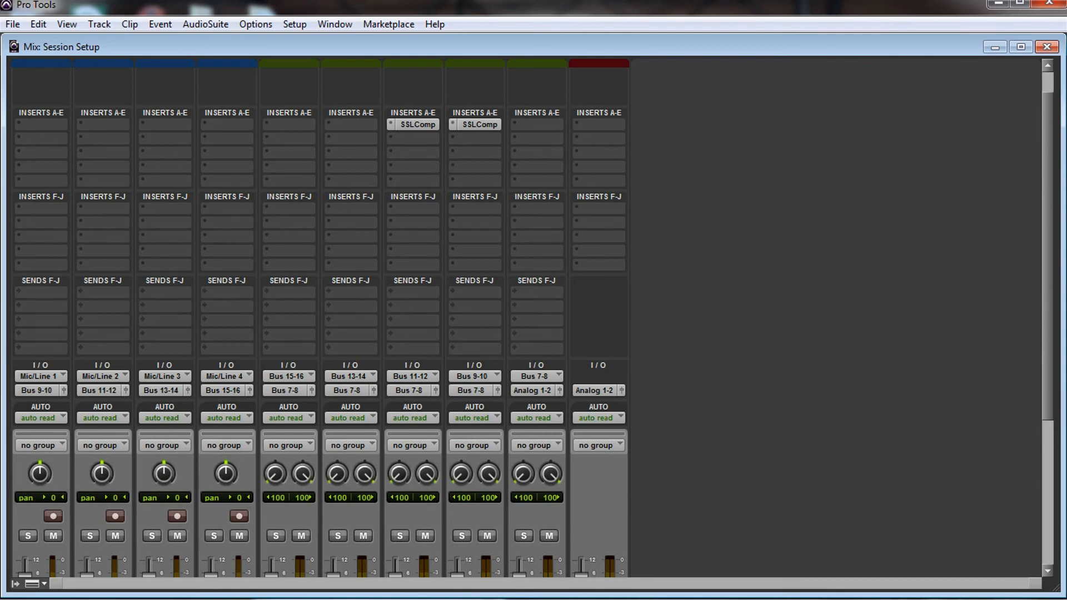
pyautogui.scroll(-5, 533, 330)
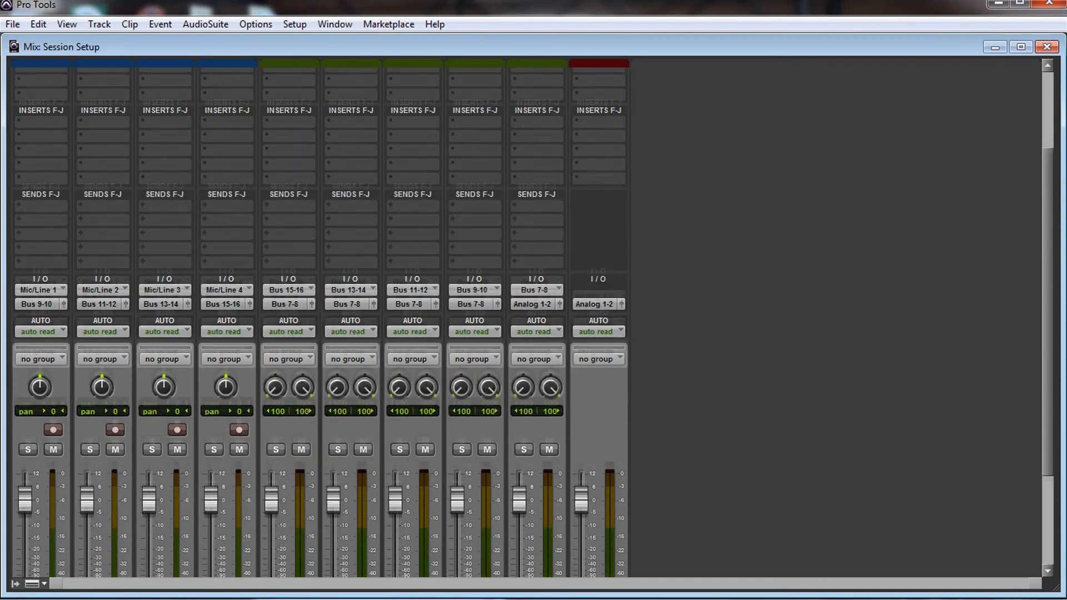
pyautogui.scroll(-3, 532, 325)
pyautogui.scroll(9, 532, 325)
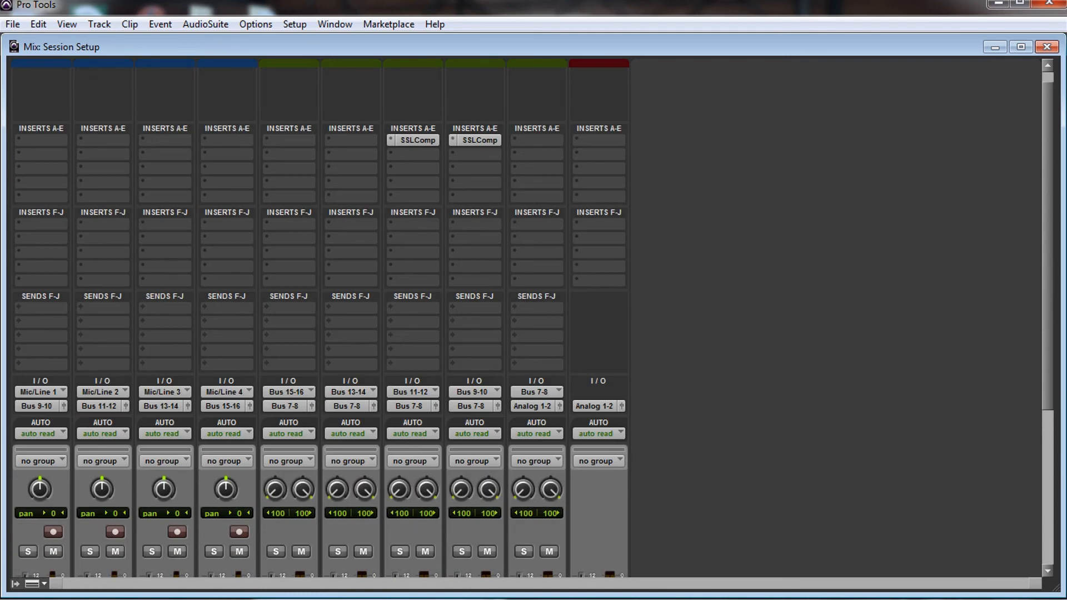
pyautogui.scroll(-3, 533, 330)
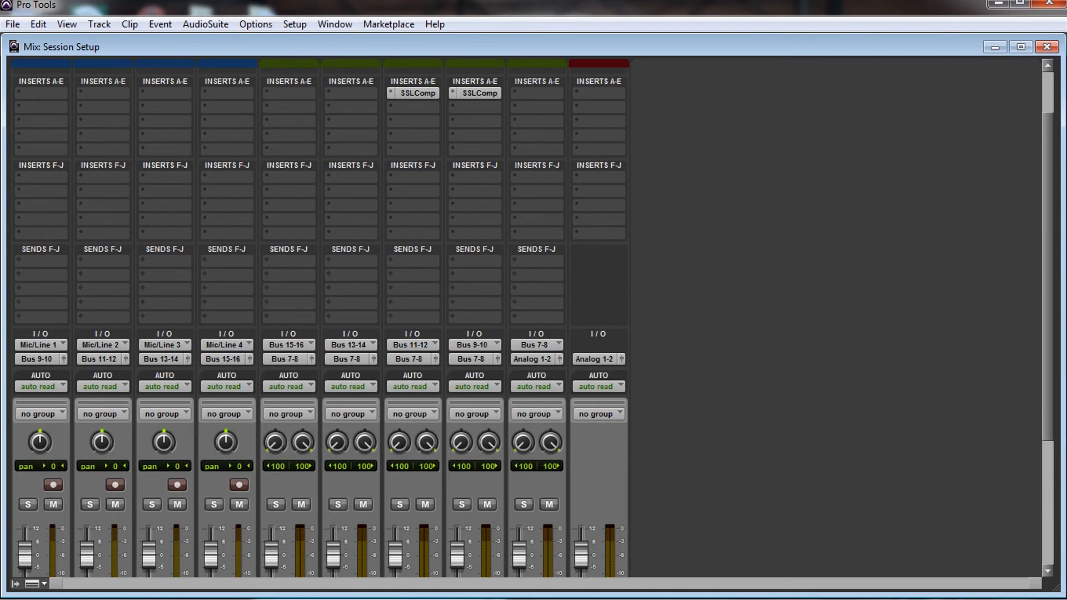
pyautogui.scroll(-6, 532, 325)
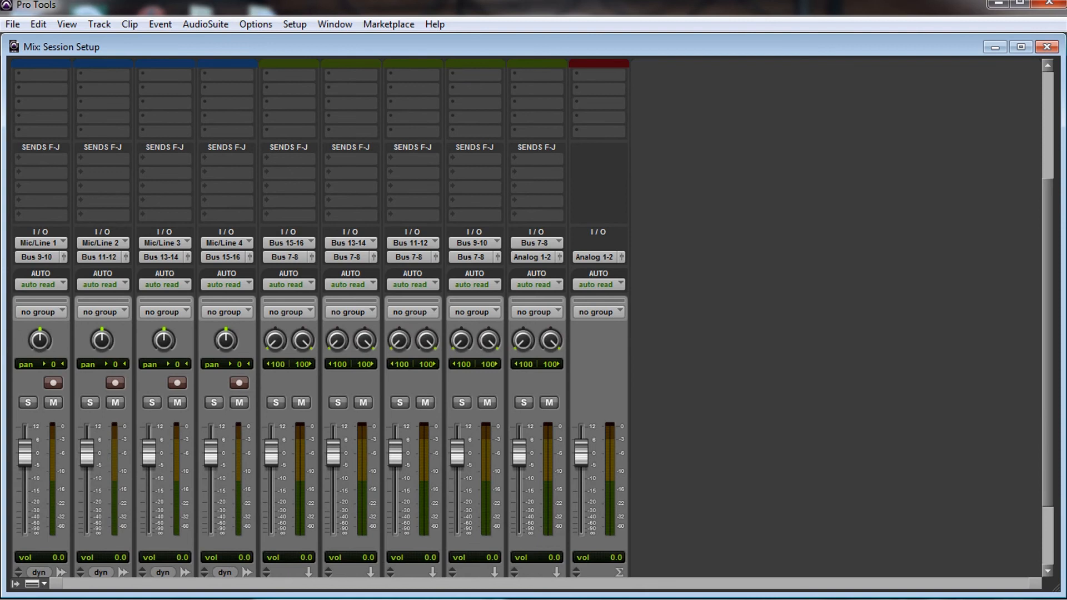
pyautogui.scroll(-5, 533, 322)
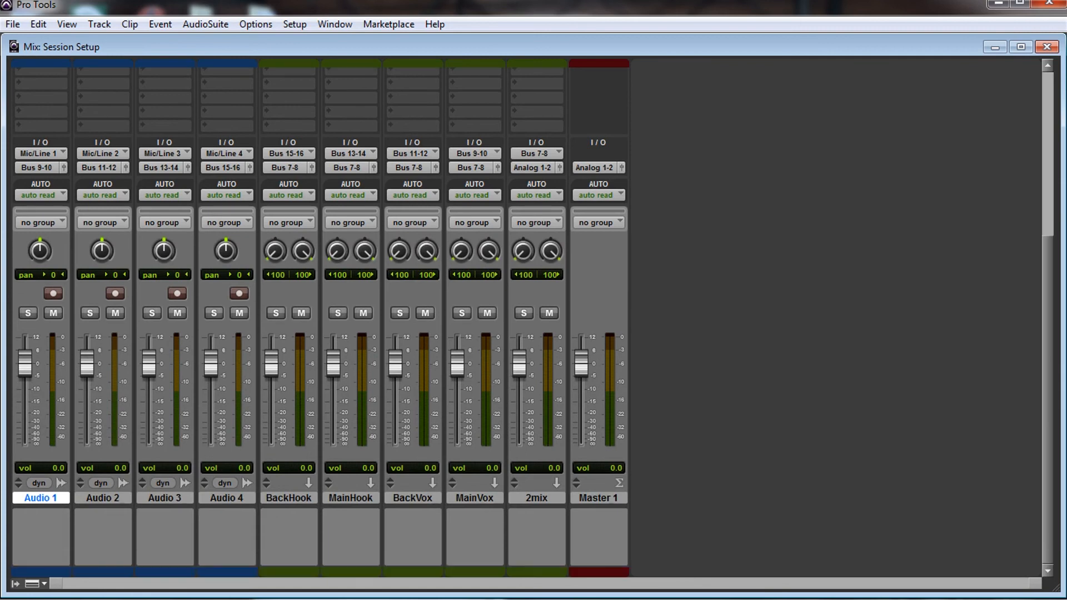
pyautogui.scroll(3, 532, 322)
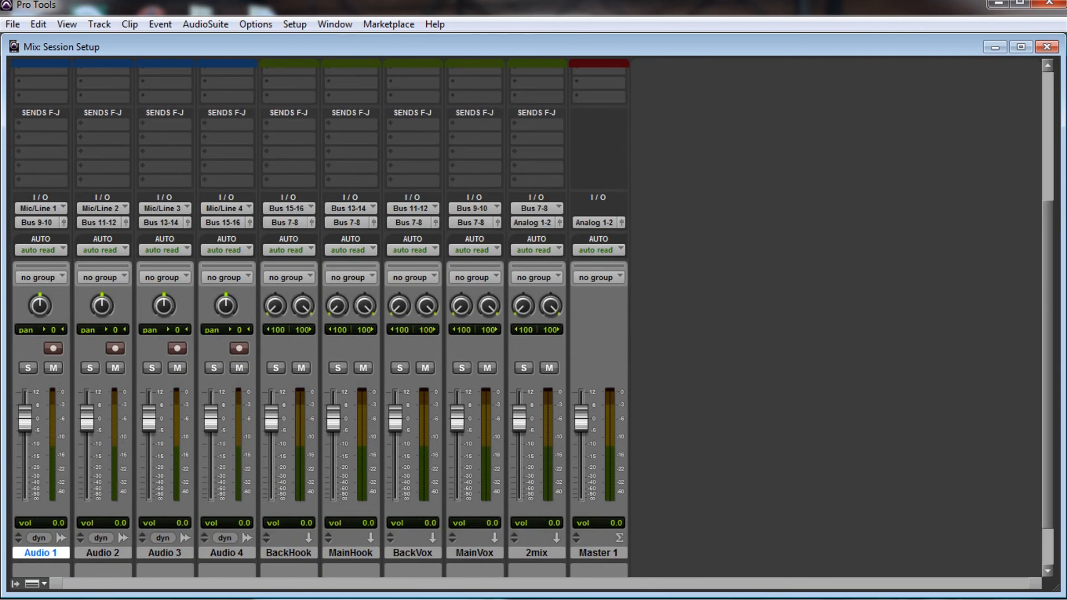
pyautogui.scroll(-3, 532, 323)
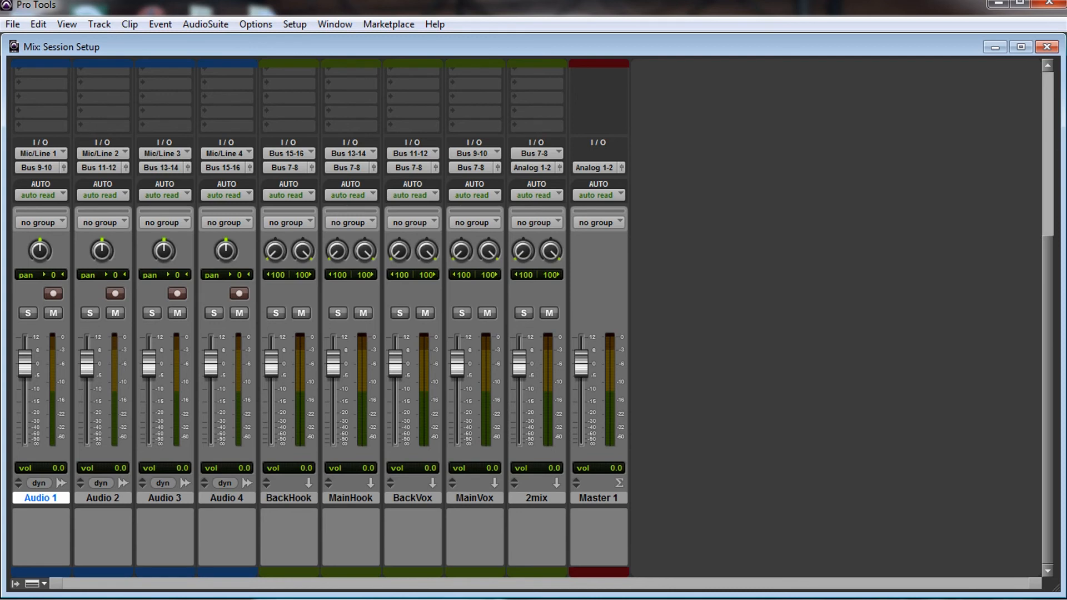
pyautogui.scroll(5, 532, 322)
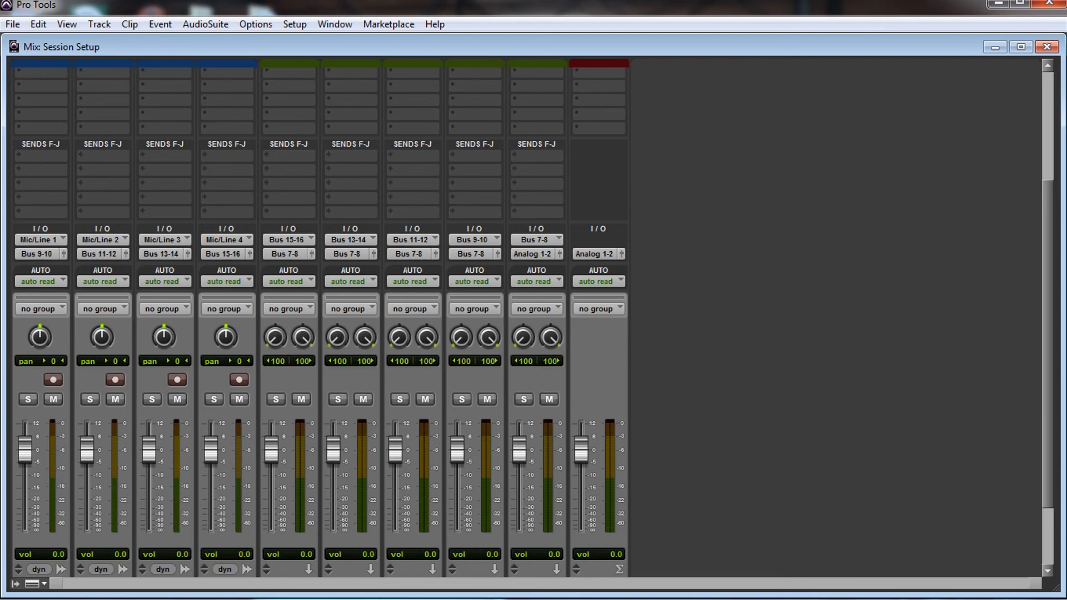
pyautogui.scroll(10, 320, 317)
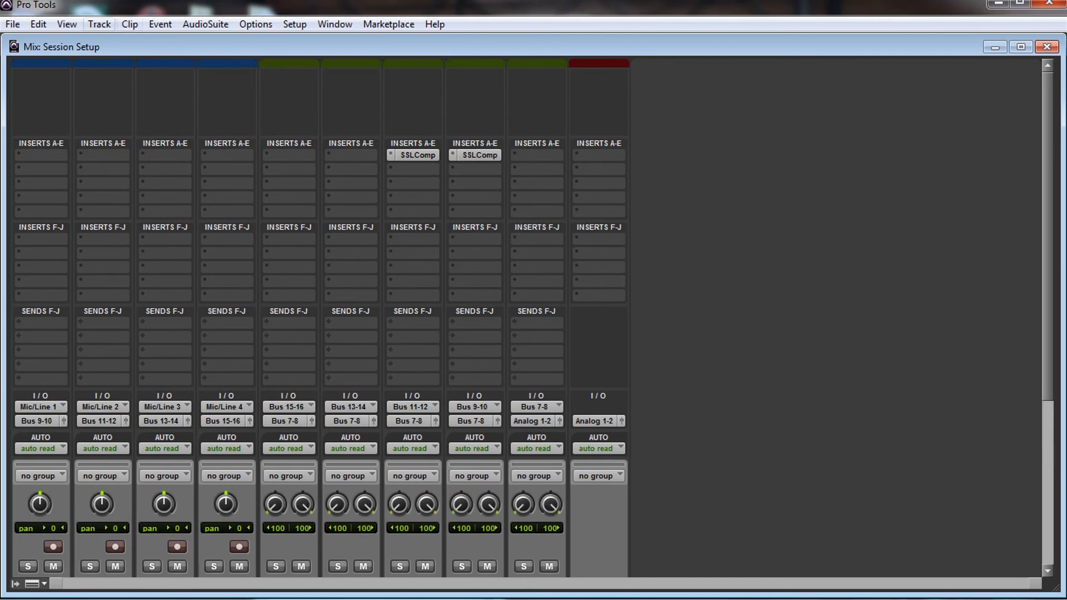
# Step: View the options for saving the session as a template, and dismiss them without saving
pyautogui.click(12, 24)
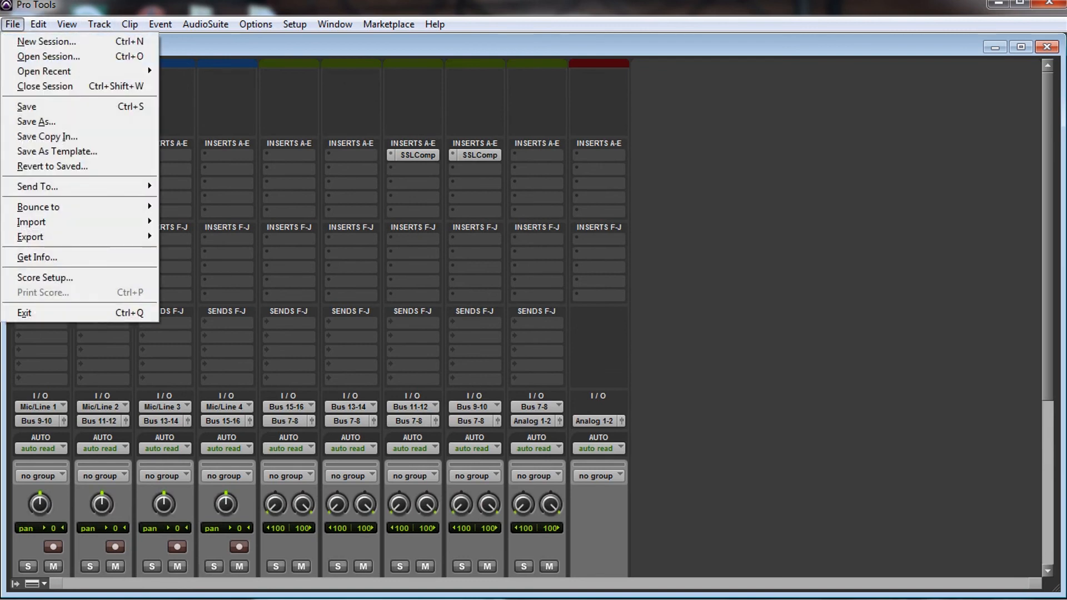
pyautogui.click(57, 151)
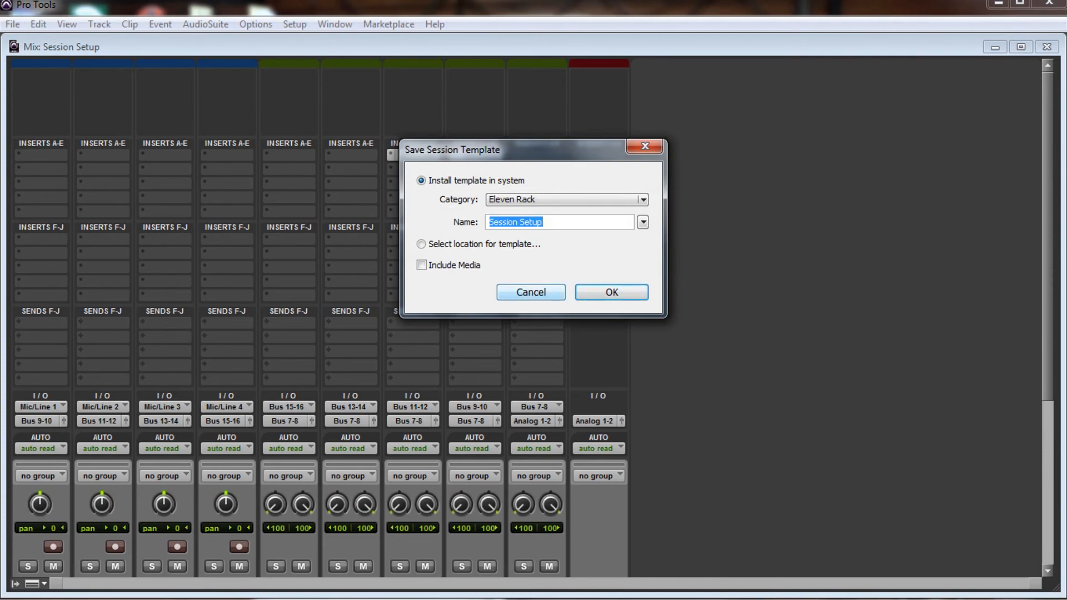
pyautogui.click(530, 292)
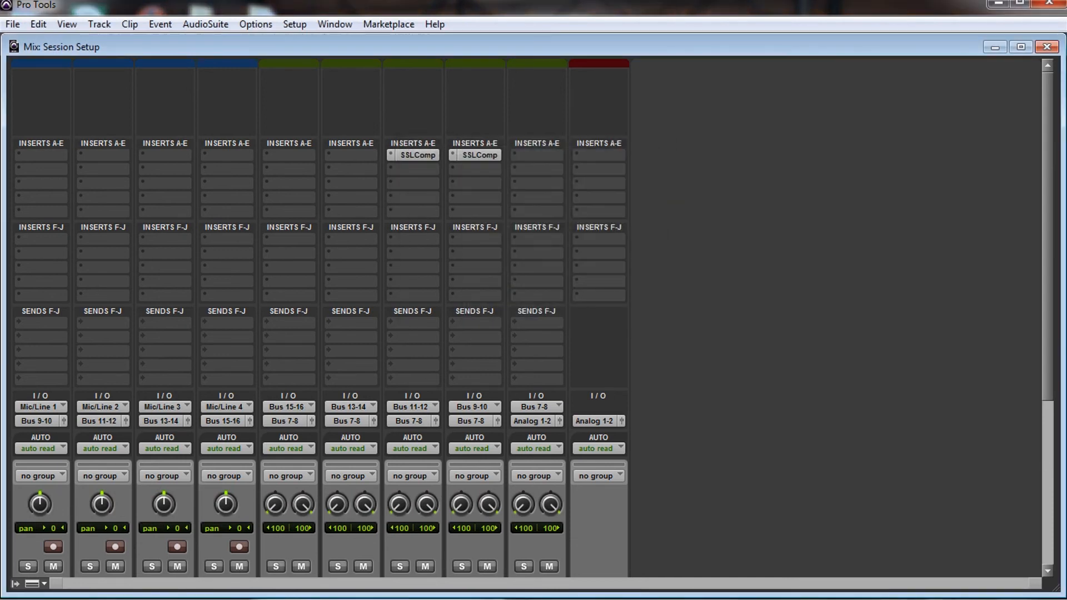
# Step: Check the complete mixer layout once more, from the SSLComp inserts to the I/O routing, volume levels and track names
pyautogui.scroll(-5, 532, 317)
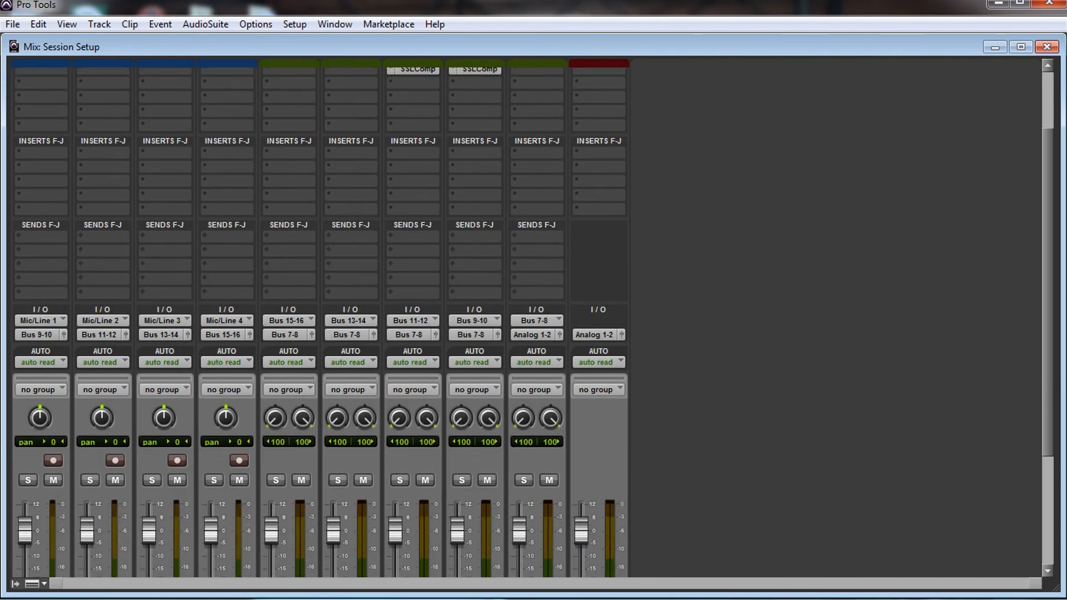
pyautogui.scroll(10, 319, 311)
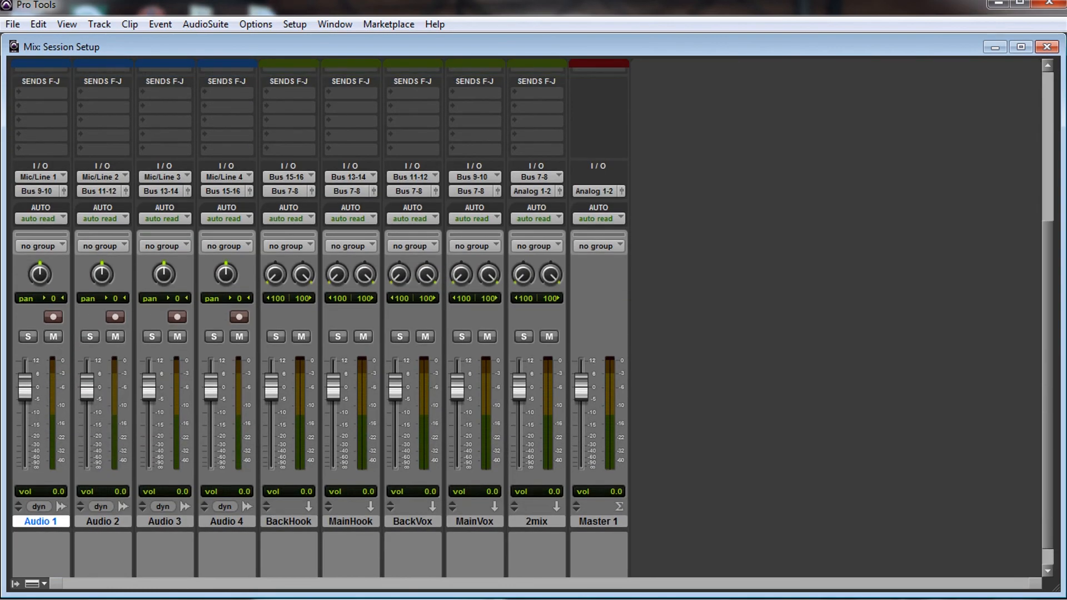
pyautogui.scroll(3, 319, 311)
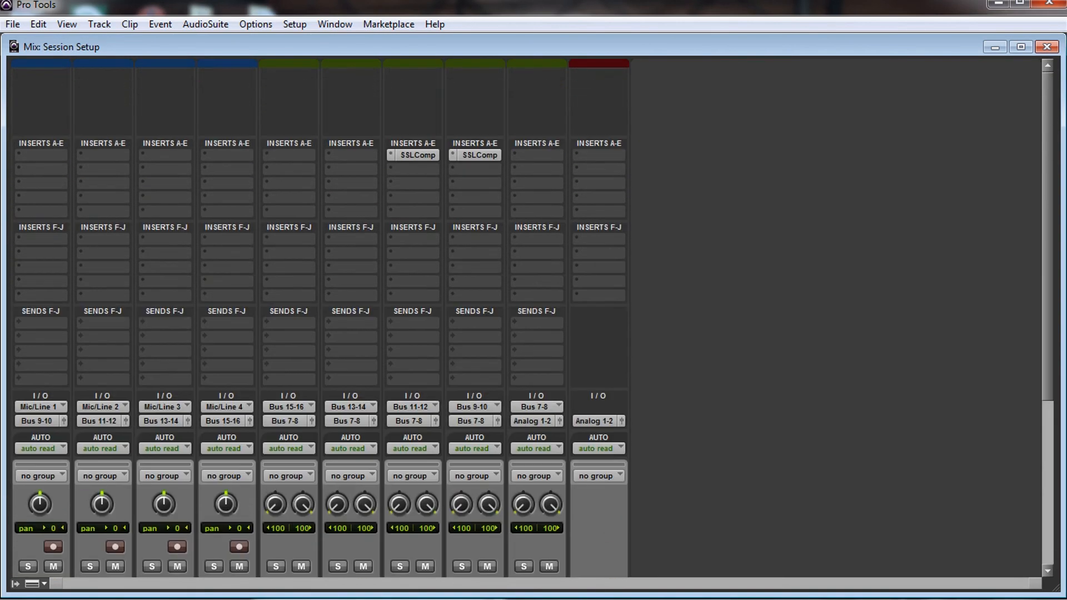
pyautogui.scroll(-11, 320, 311)
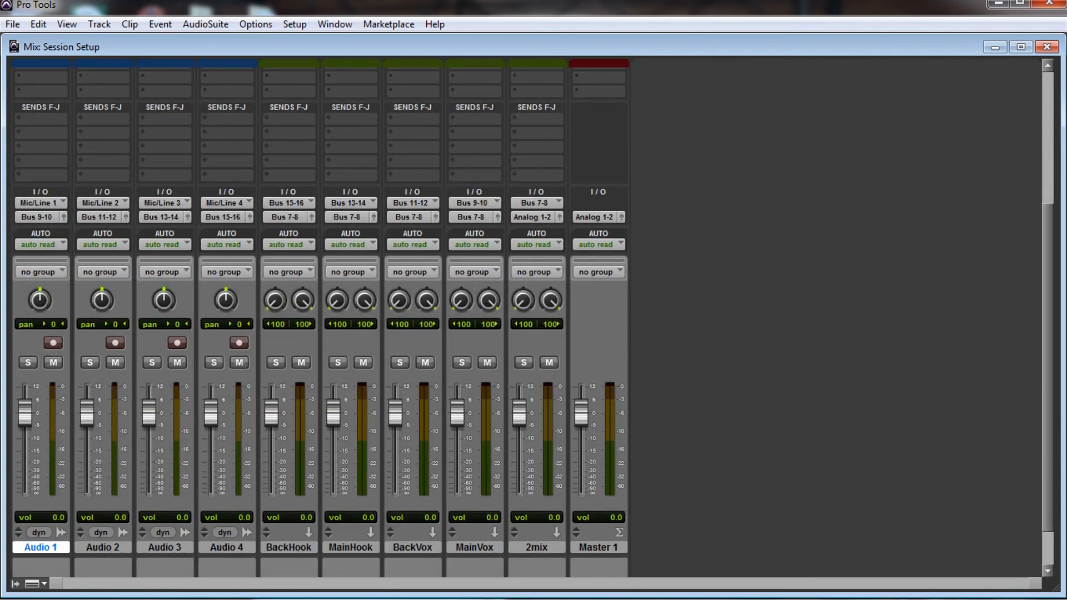
pyautogui.scroll(-3, 533, 322)
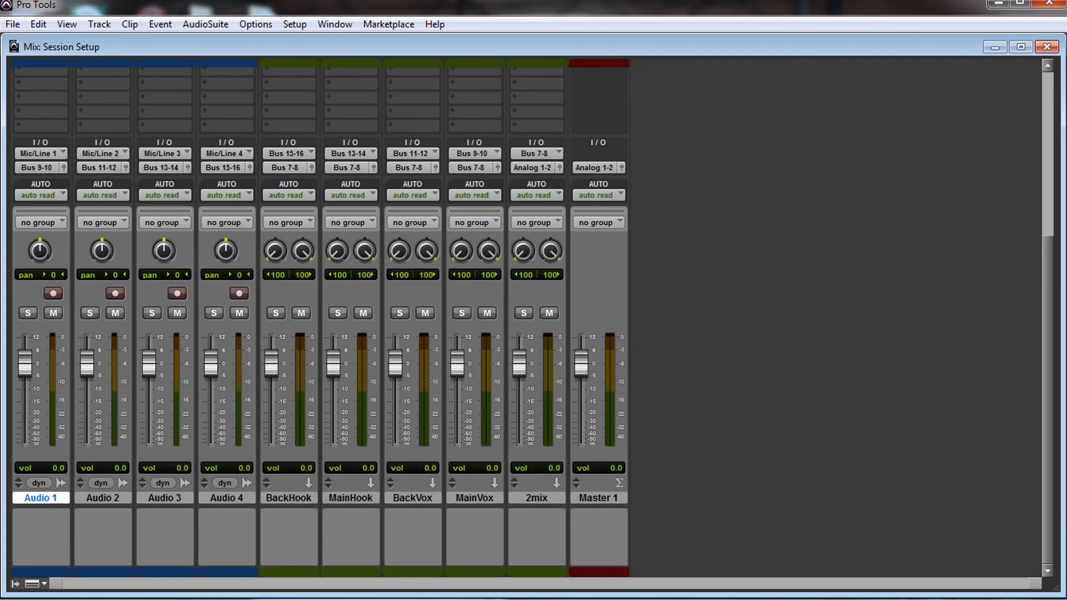
pyautogui.scroll(4, 532, 322)
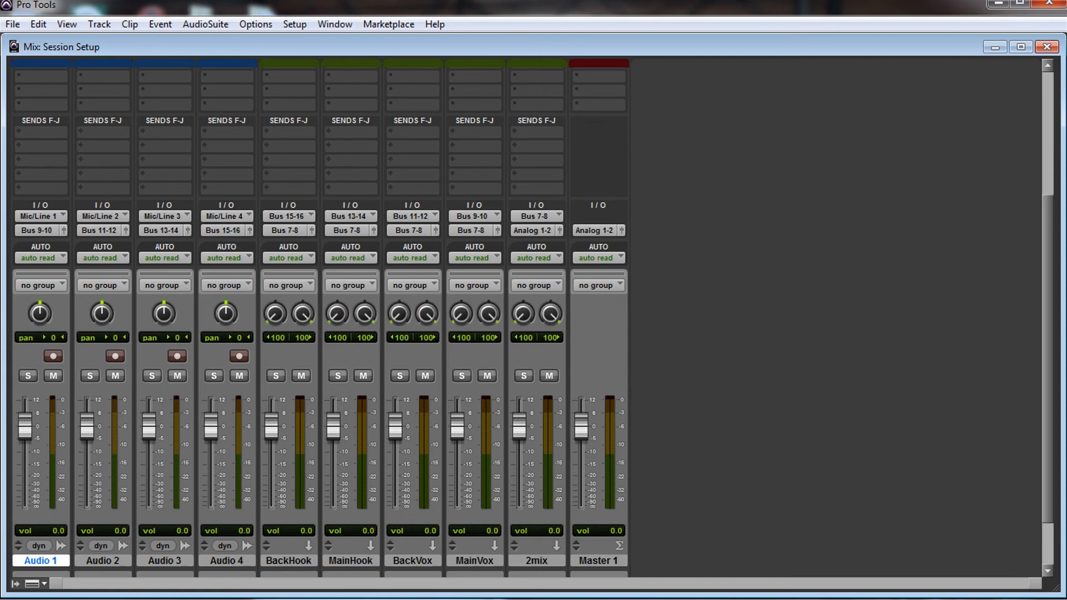
pyautogui.scroll(2, 320, 323)
pyautogui.scroll(-1, 532, 322)
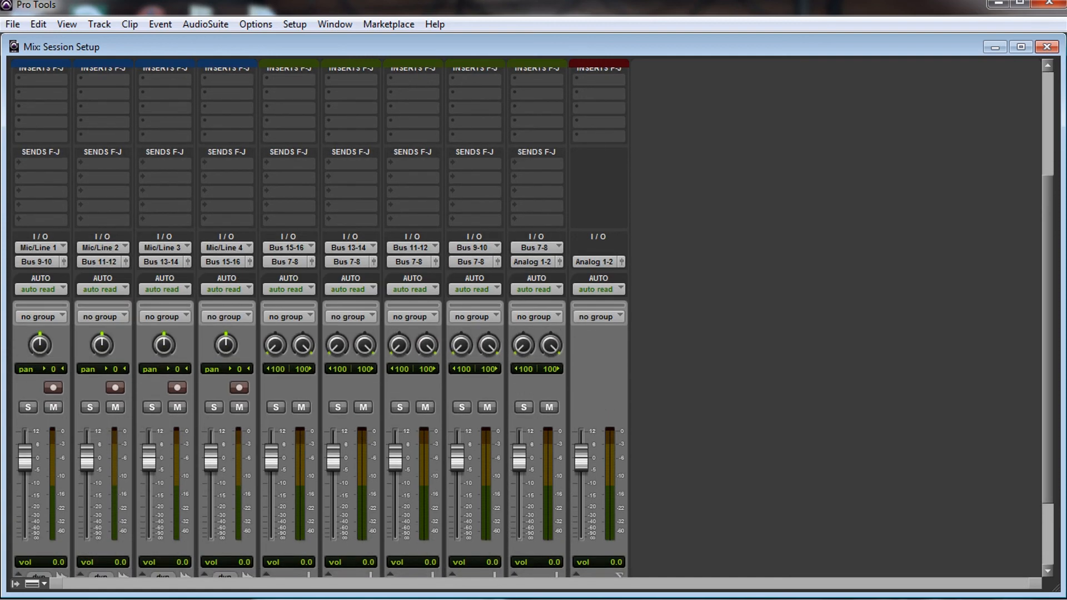